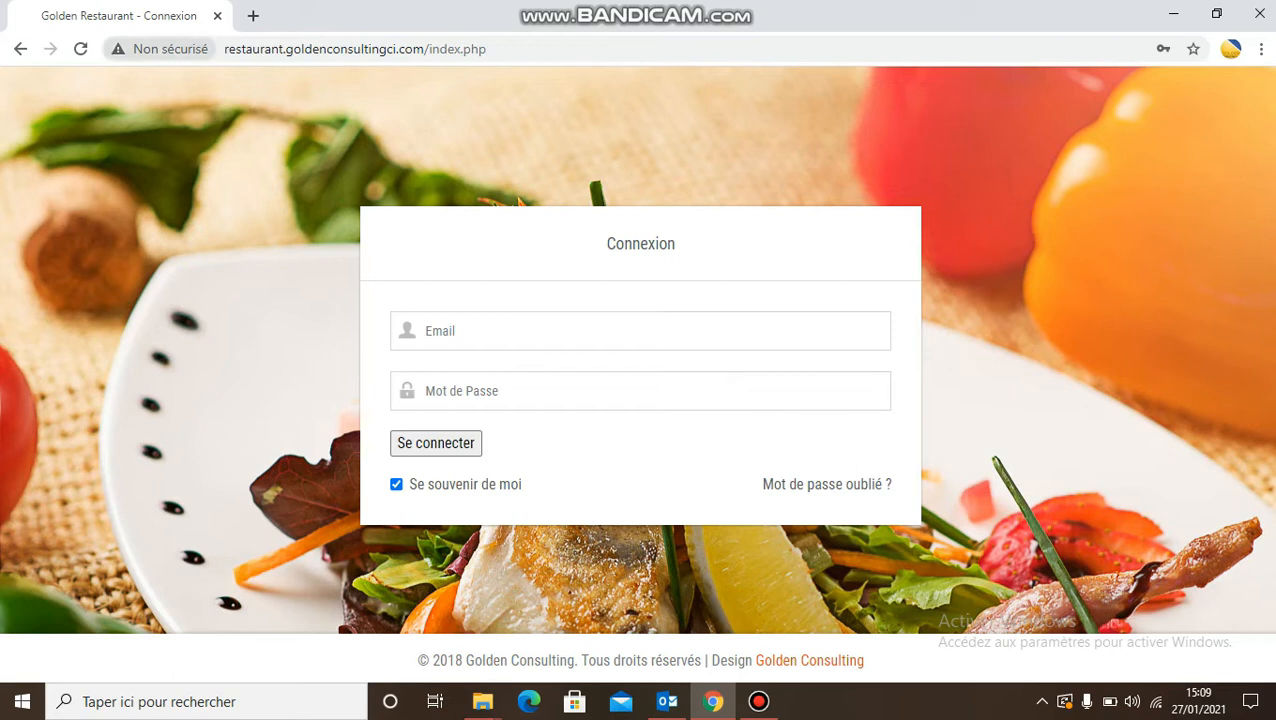
# Step: Sign in to the Golden Restaurant site with the account's email and password
pyautogui.moveTo(224, 49); pyautogui.dragTo(486, 49)
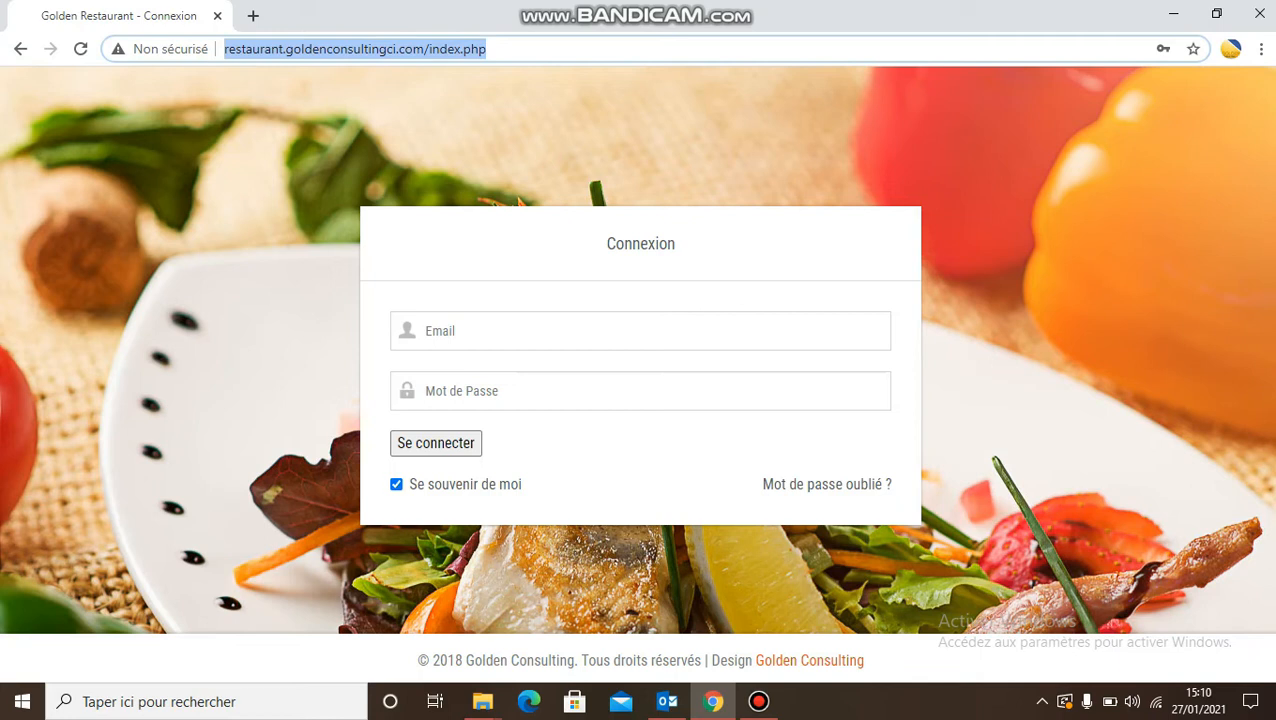
pyautogui.press('Escape')
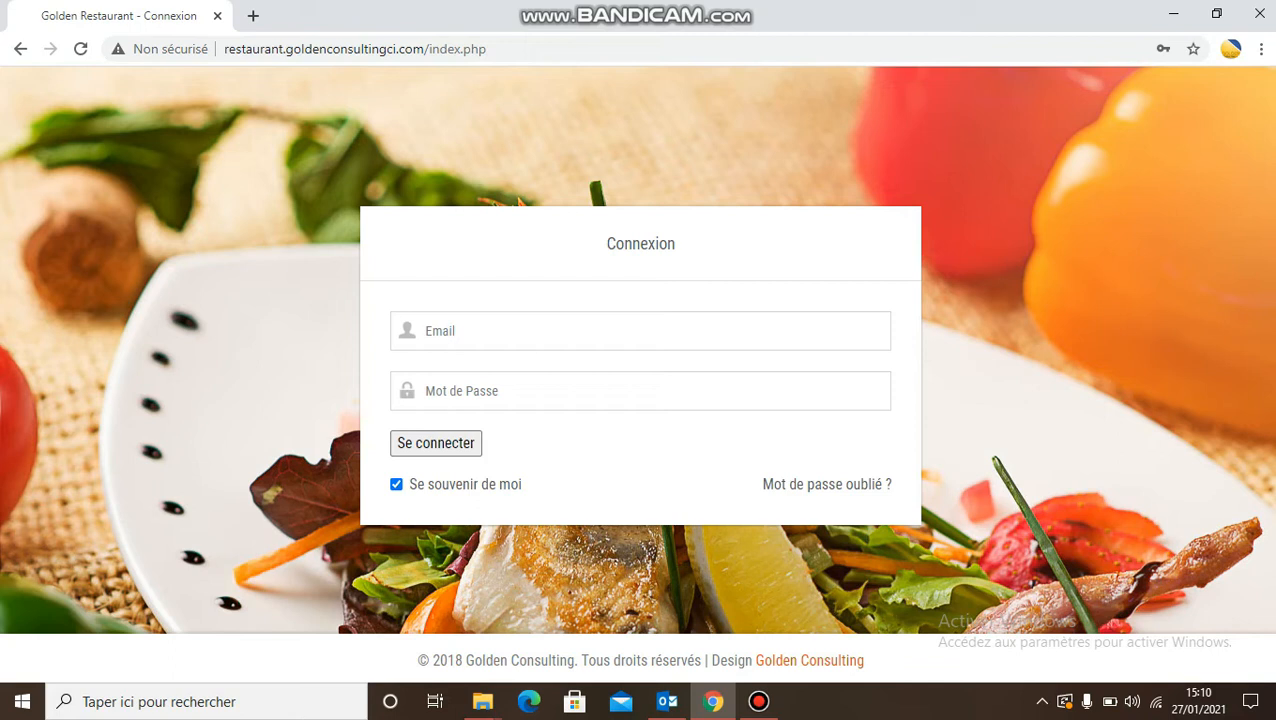
pyautogui.click(600, 331)
pyautogui.click(500, 386)
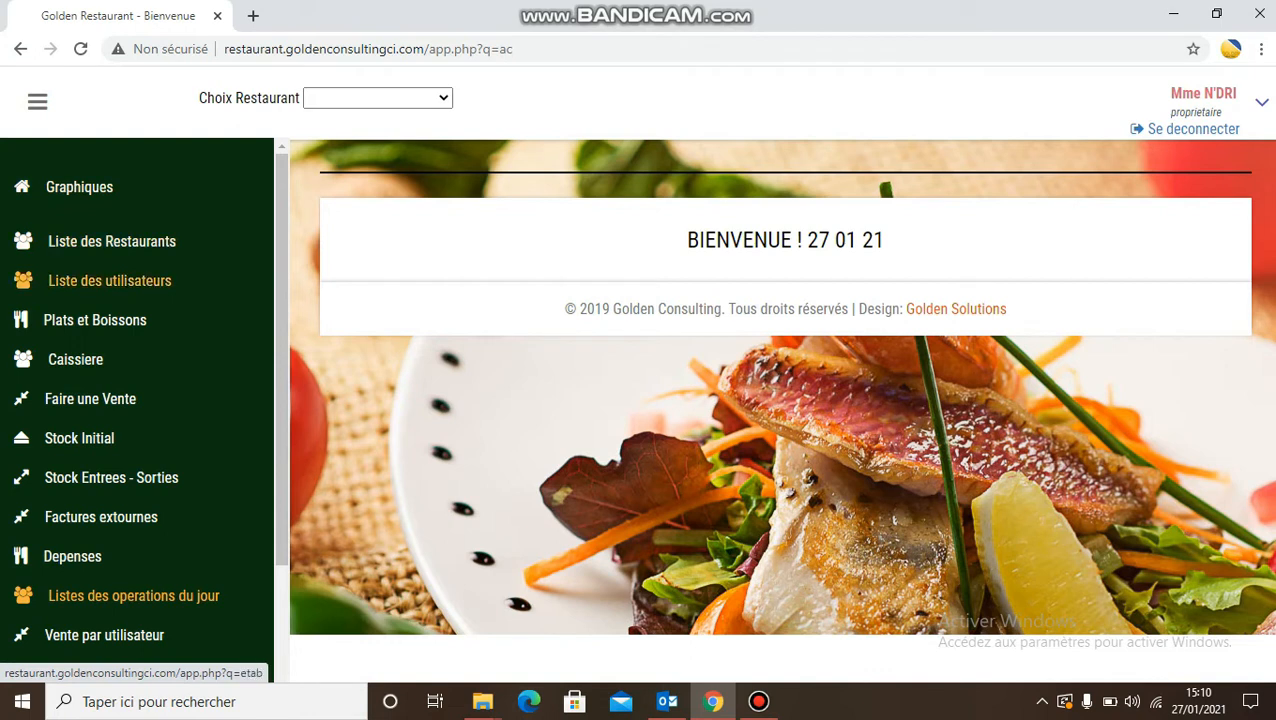
# Step: Look through the available sections, then view the restaurant list and its blank restaurant creation form
pyautogui.scroll(-1, 110, 280)
pyautogui.scroll(-2, 110, 202)
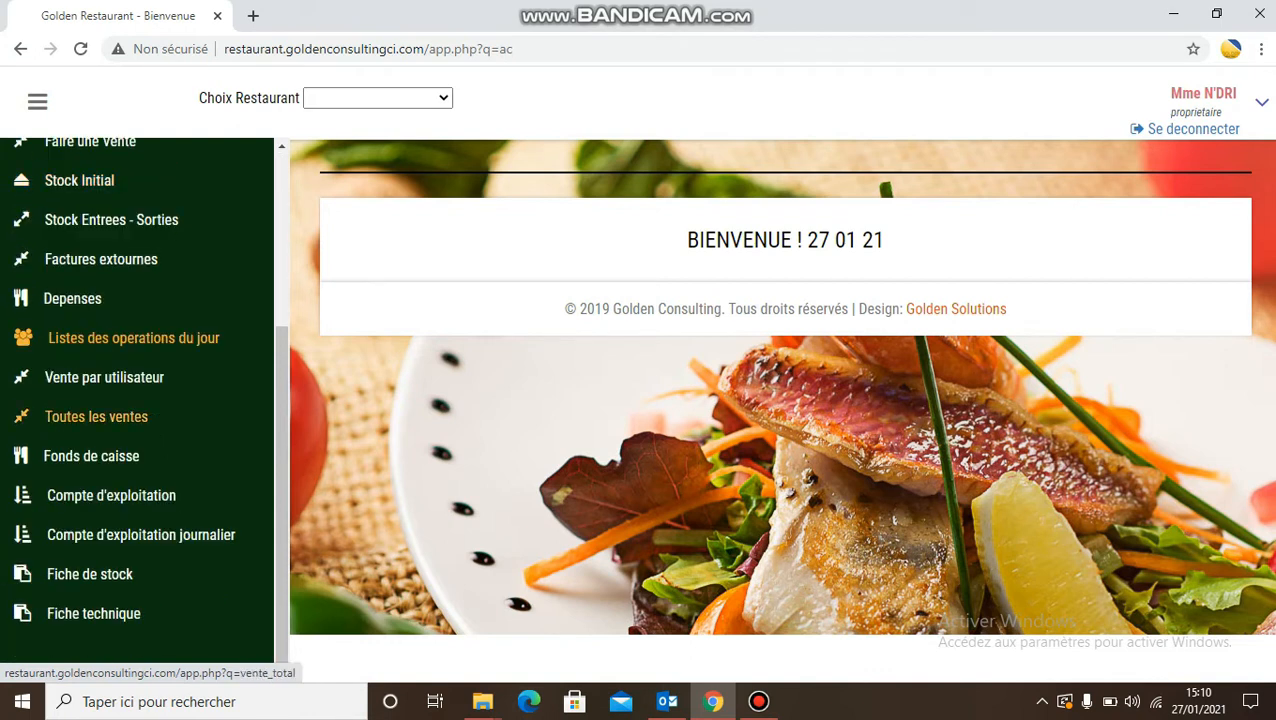
pyautogui.scroll(1, 96, 417)
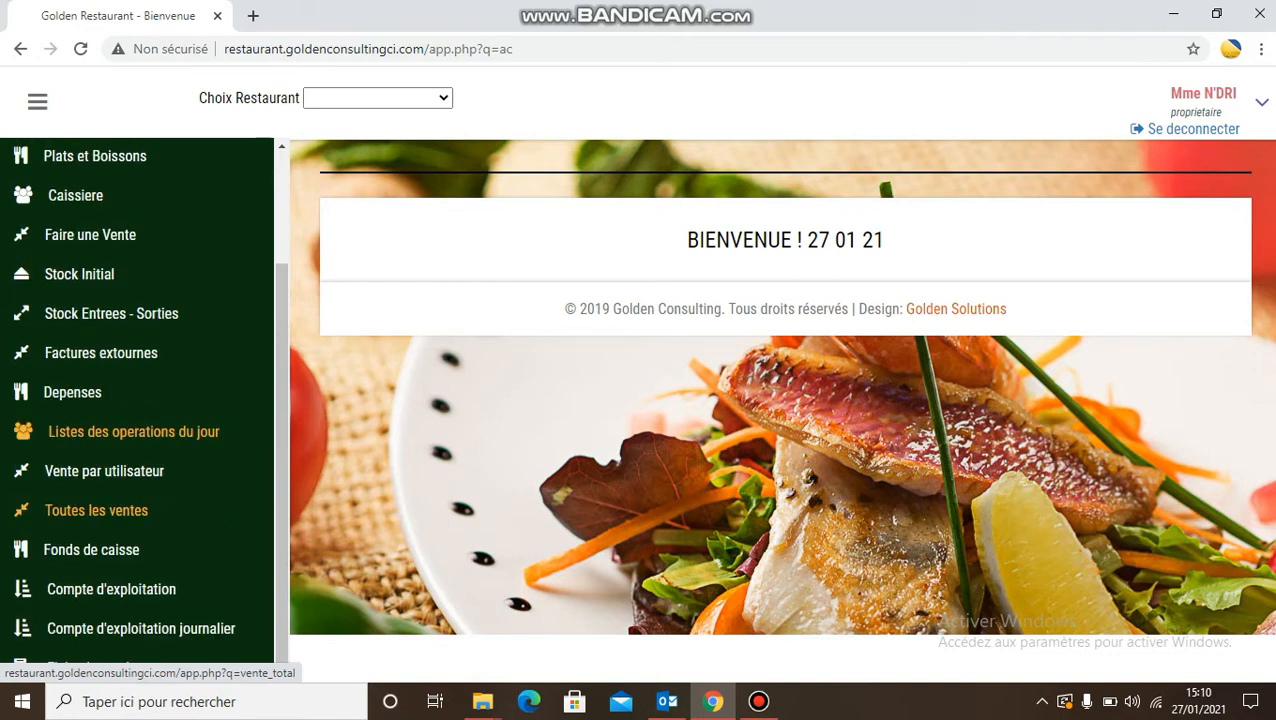
pyautogui.scroll(2, 72, 393)
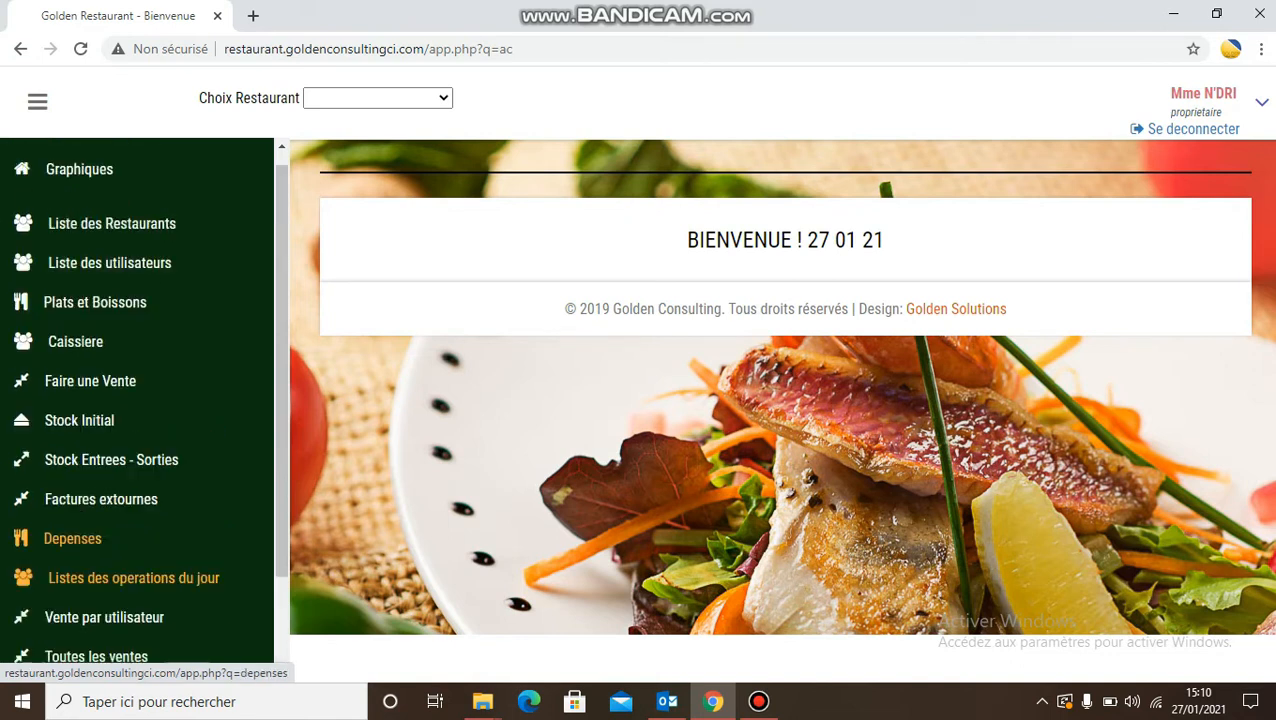
pyautogui.click(112, 241)
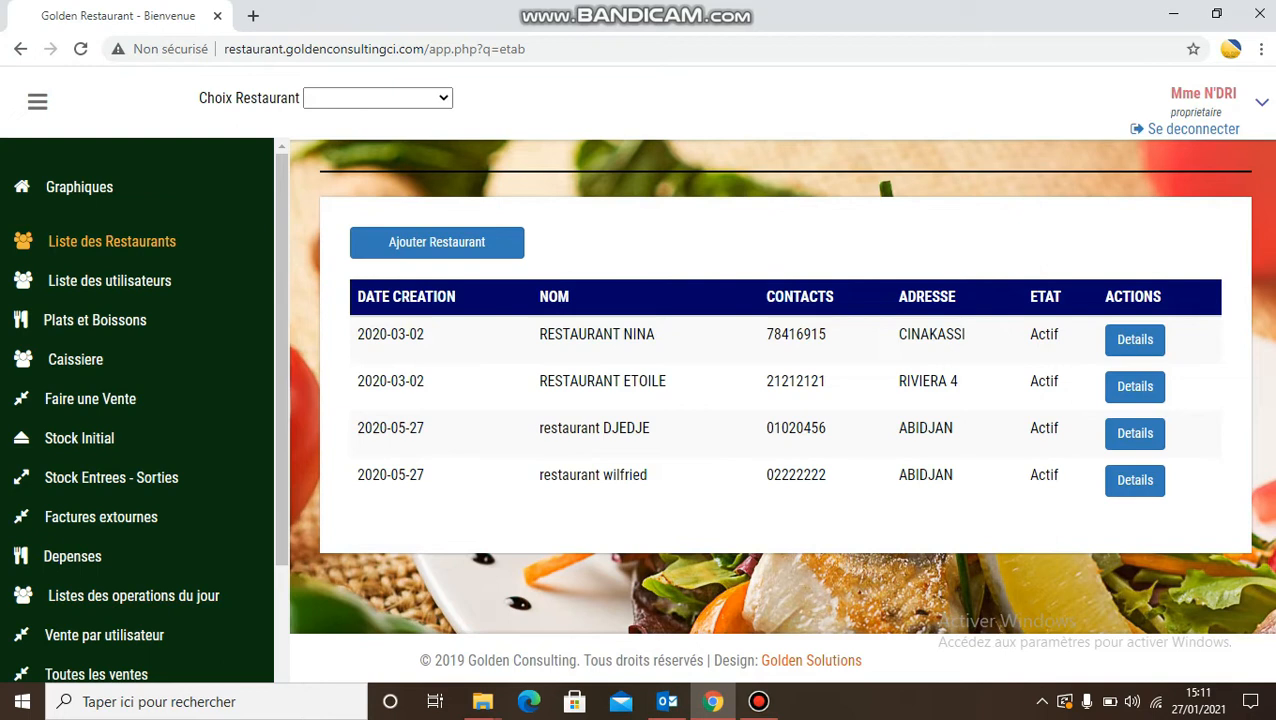
pyautogui.click(437, 243)
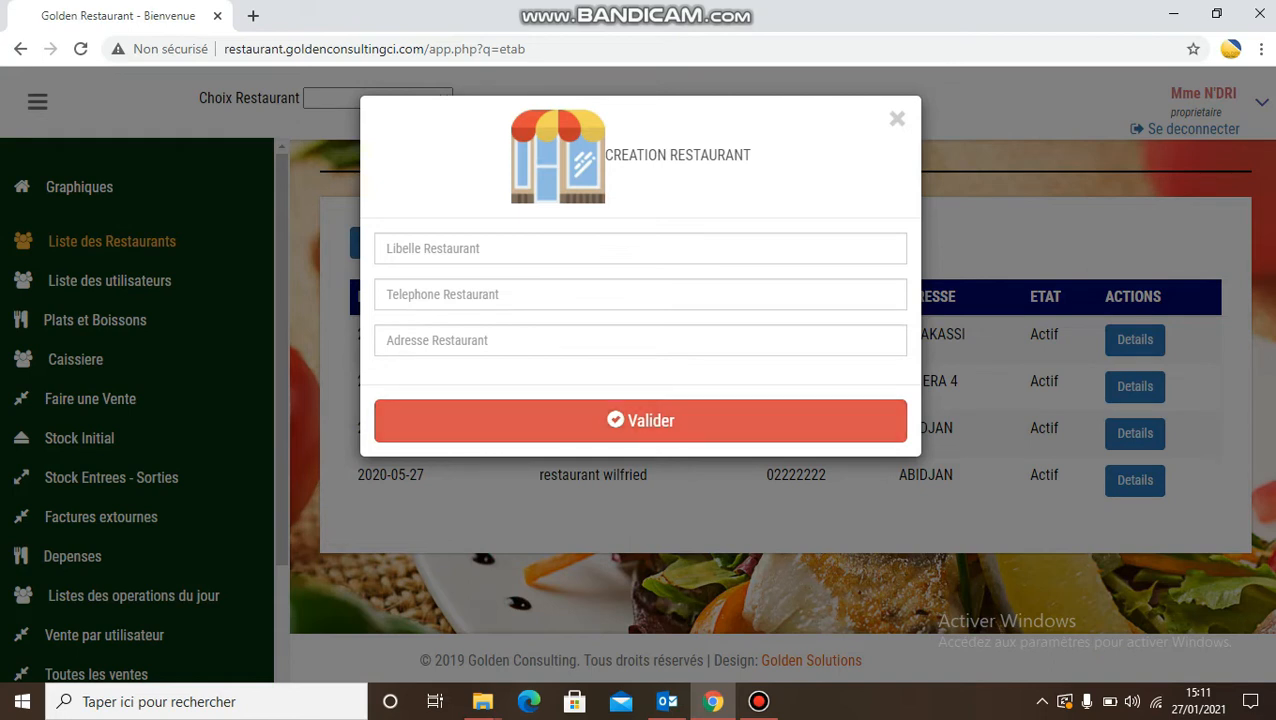
pyautogui.click(897, 118)
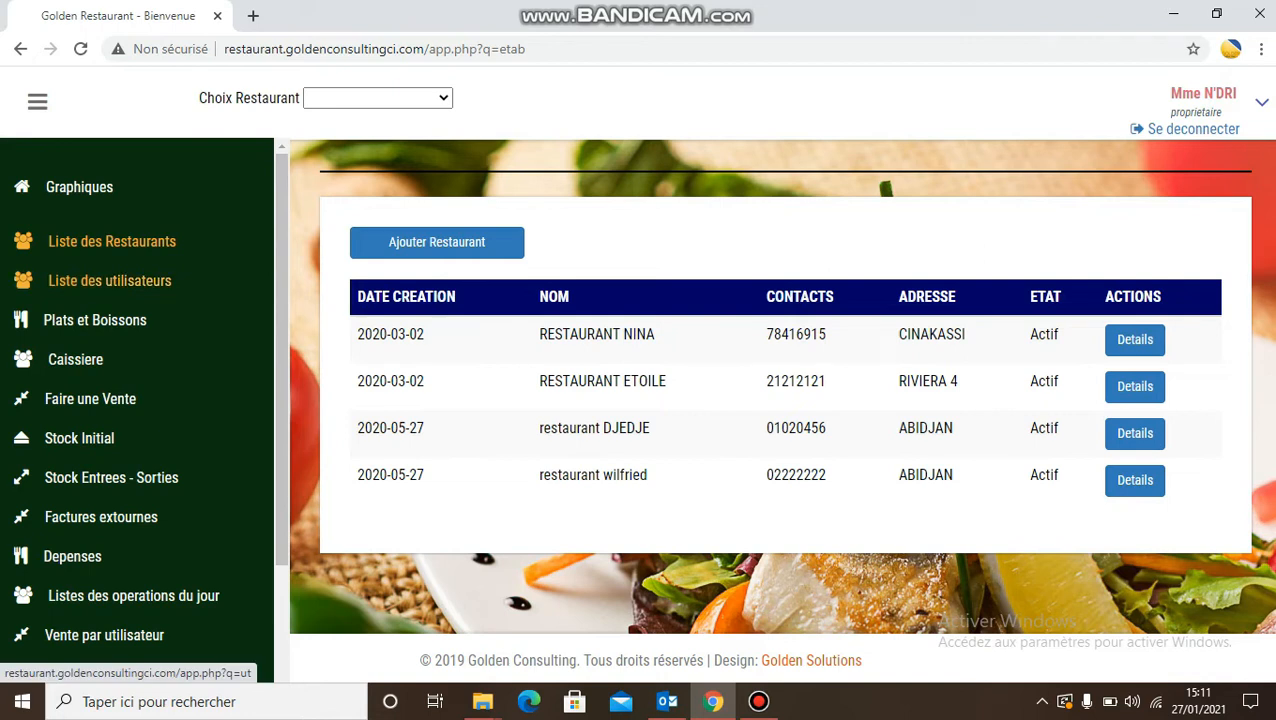
# Step: View the user list and the blank user creation form, closing the form without adding anyone
pyautogui.click(110, 281)
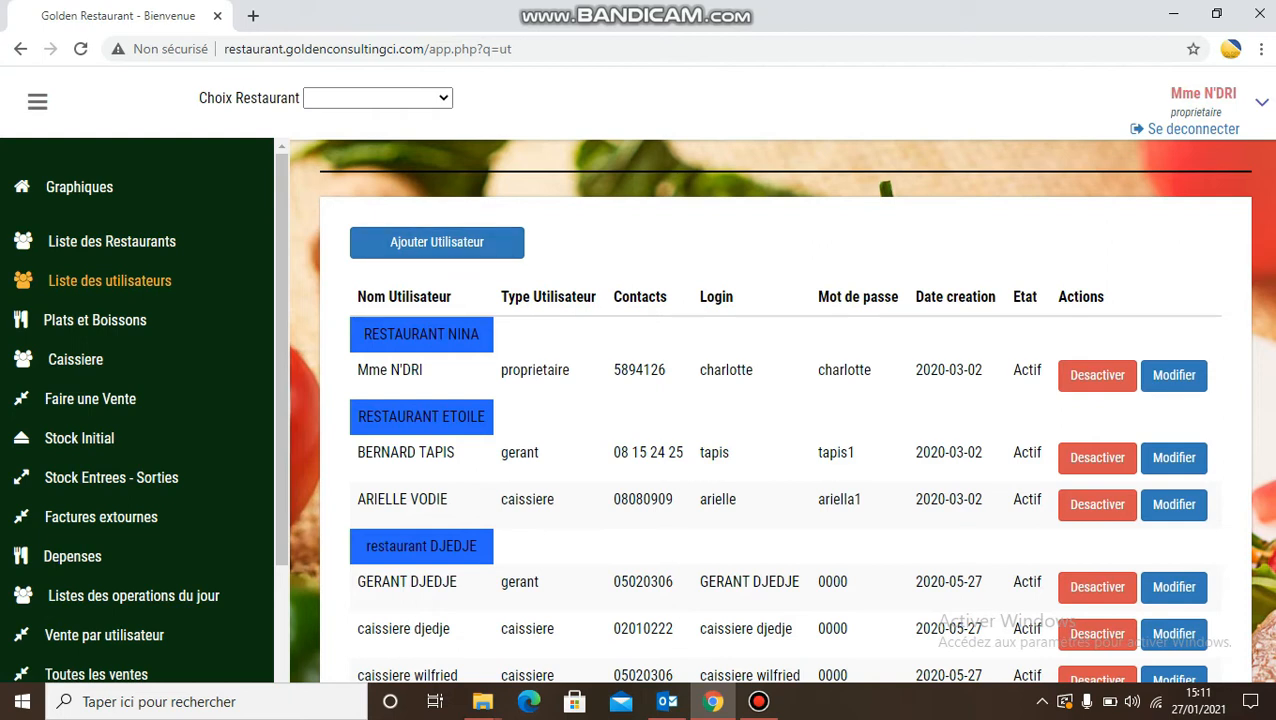
pyautogui.click(437, 243)
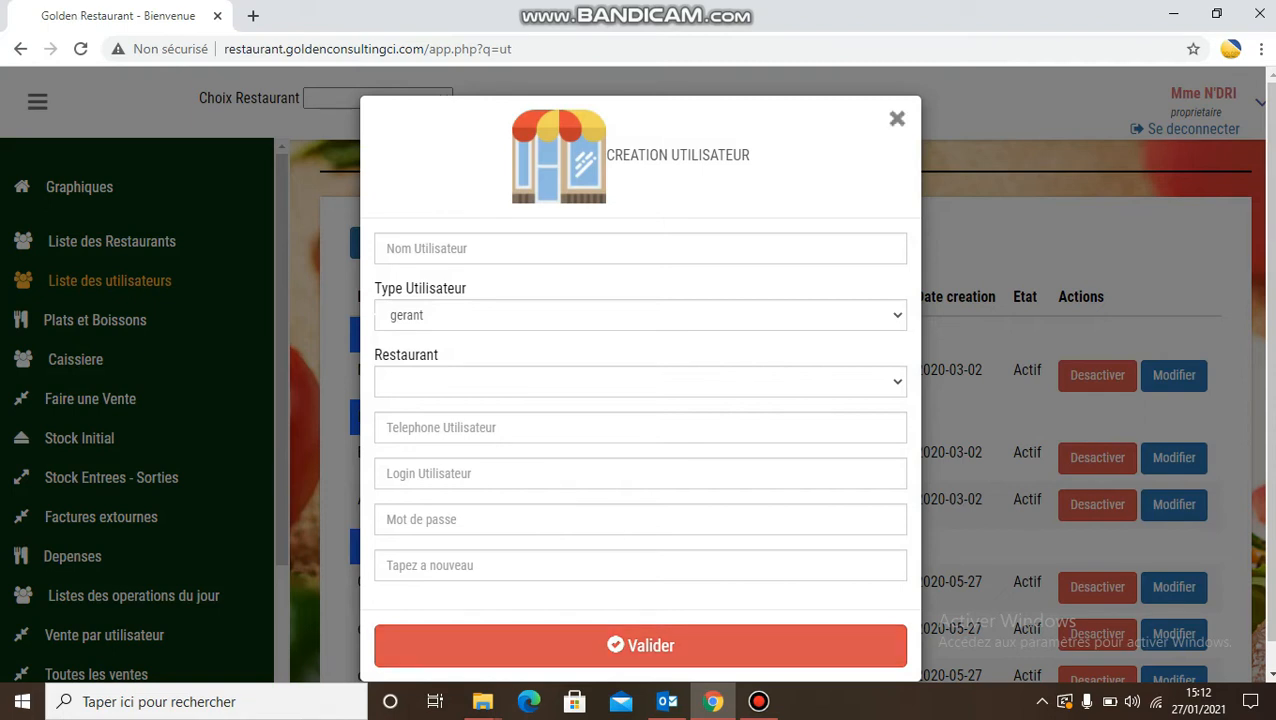
pyautogui.click(897, 118)
pyautogui.scroll(-2, 780, 410)
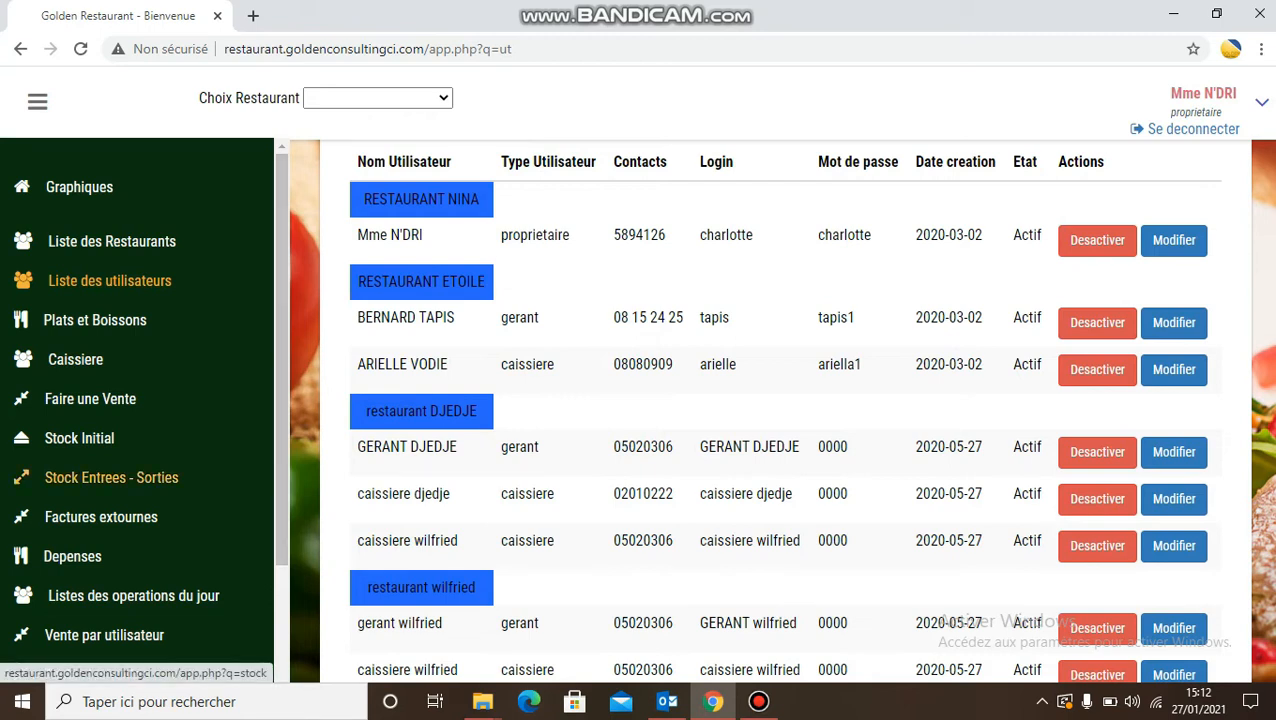
# Step: Open the Plats et Boissons list and switch the chosen restaurant to RESTAURANT ETOILE
pyautogui.click(95, 320)
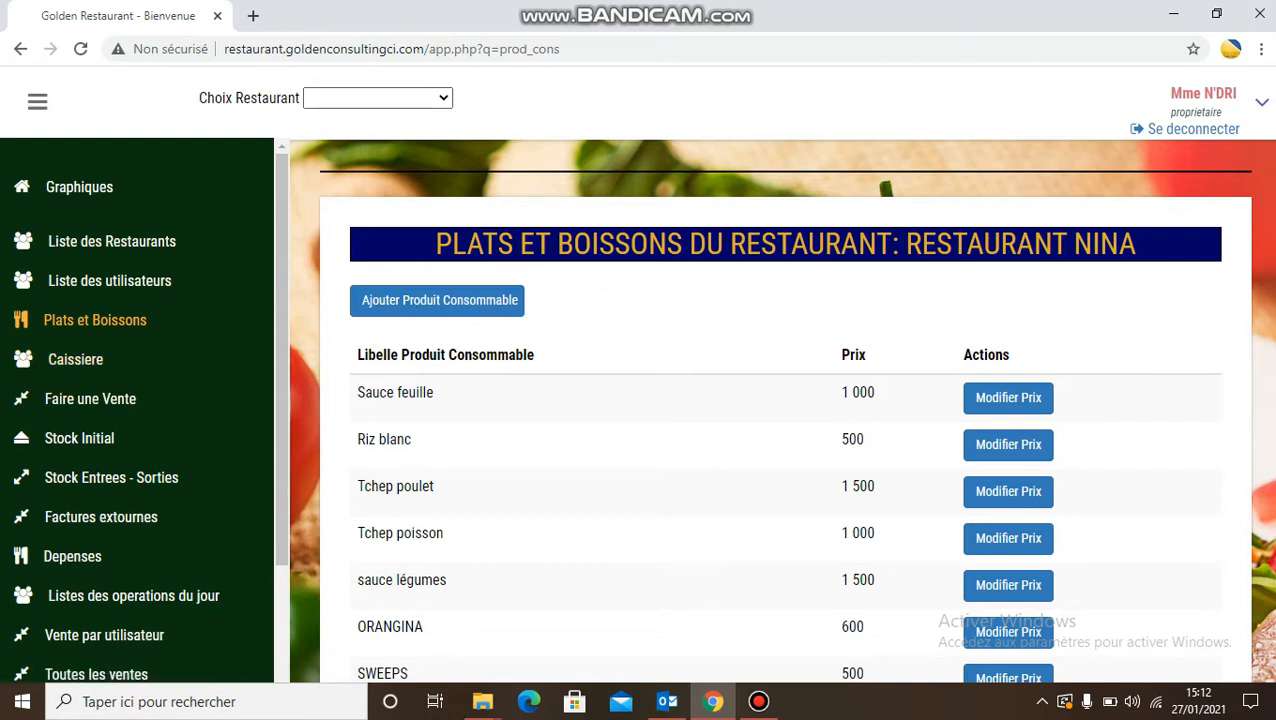
pyautogui.click(378, 98)
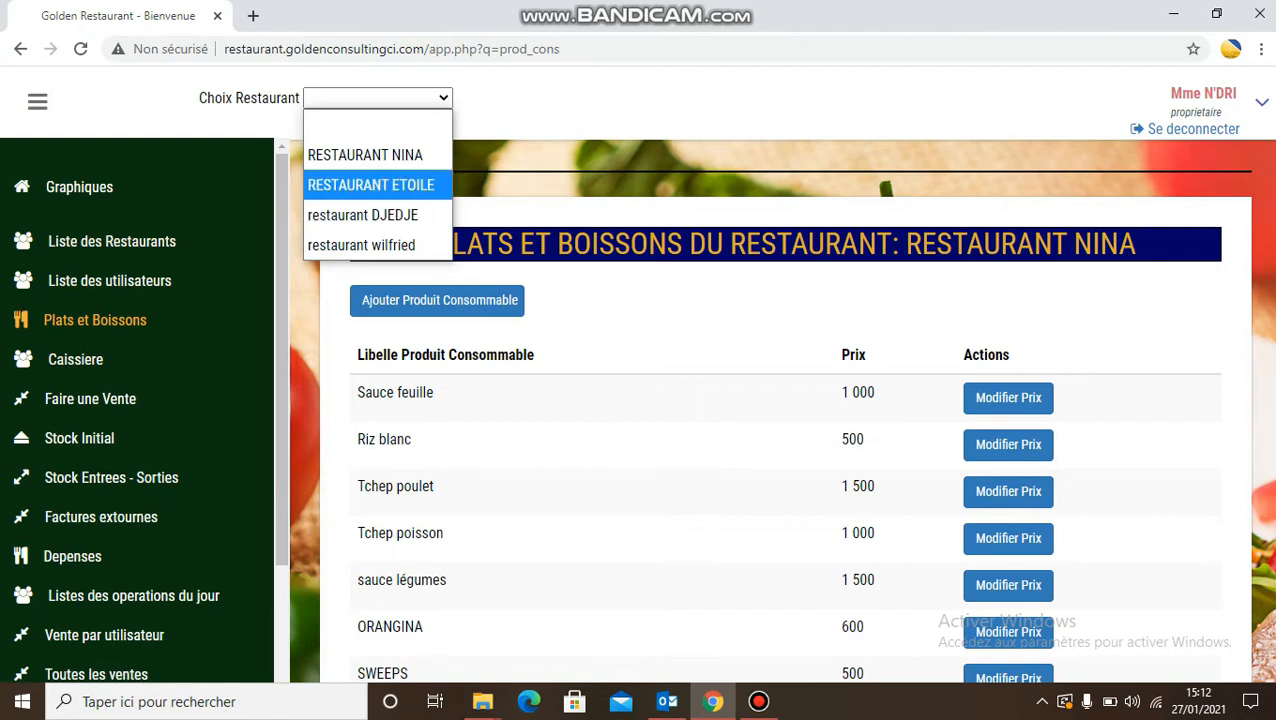
pyautogui.click(371, 185)
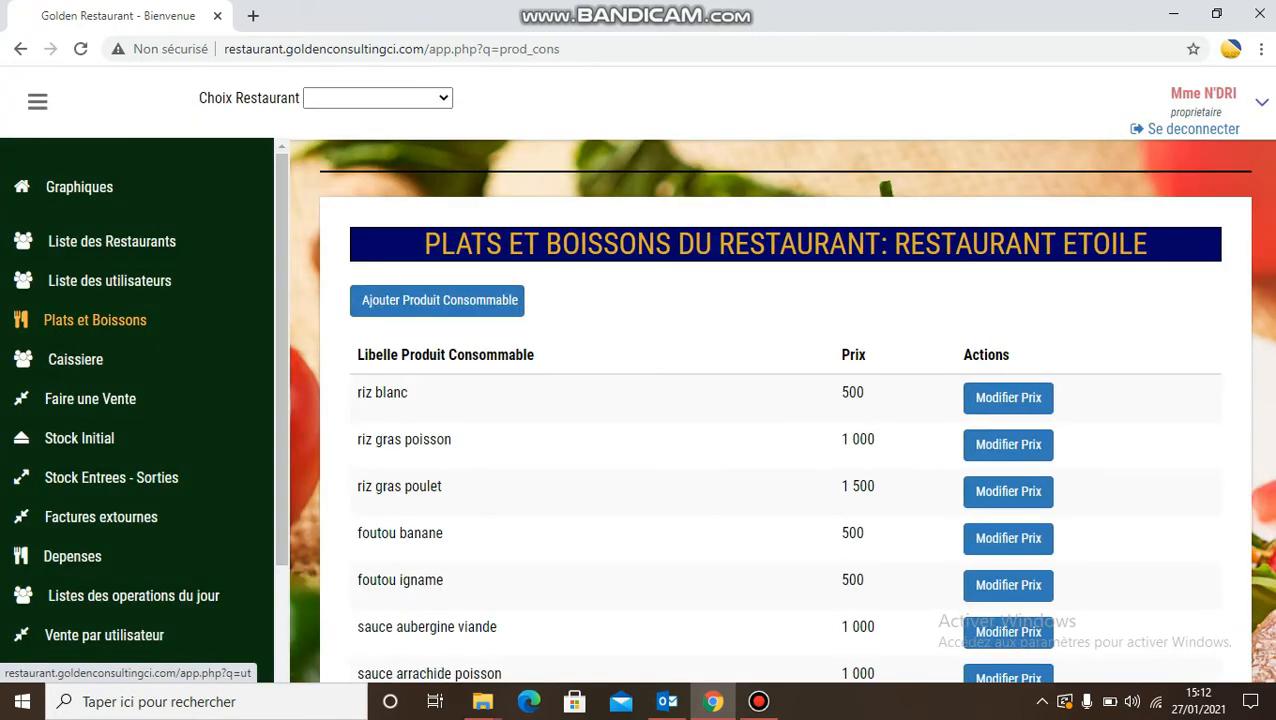
pyautogui.scroll(-2, 780, 410)
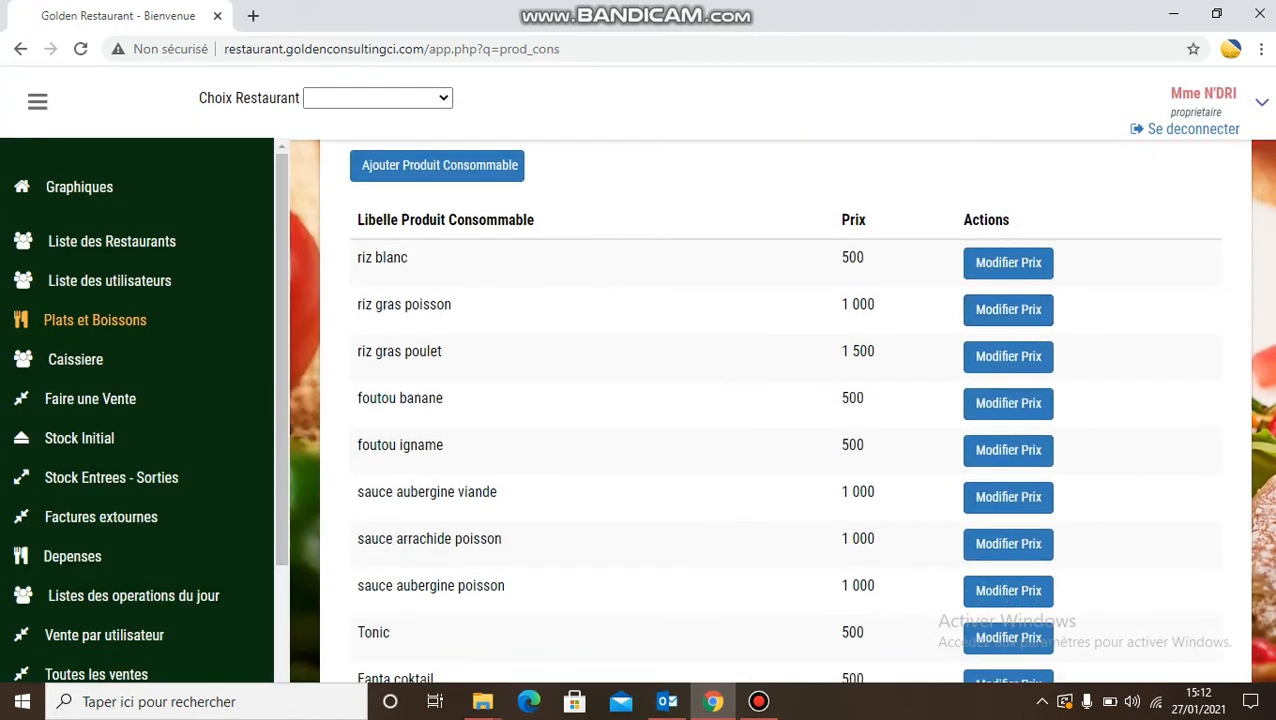
pyautogui.scroll(-2, 780, 410)
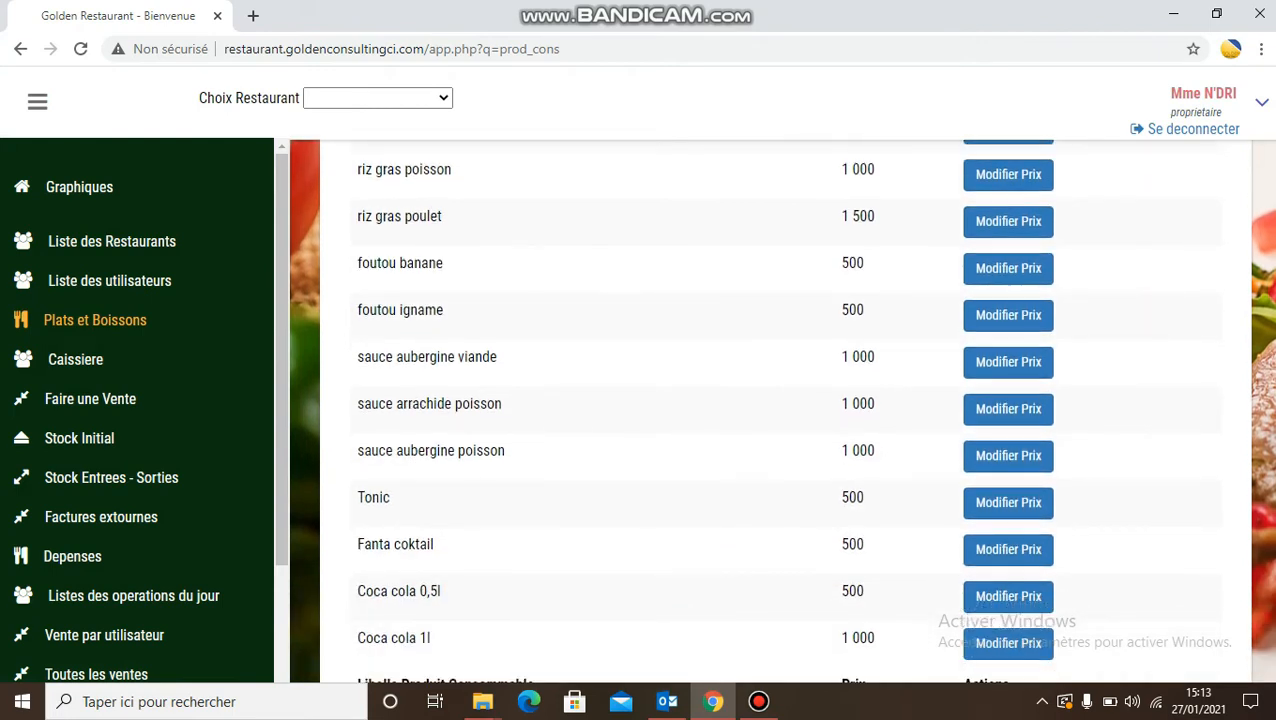
pyautogui.scroll(-1, 780, 410)
pyautogui.scroll(3, 780, 410)
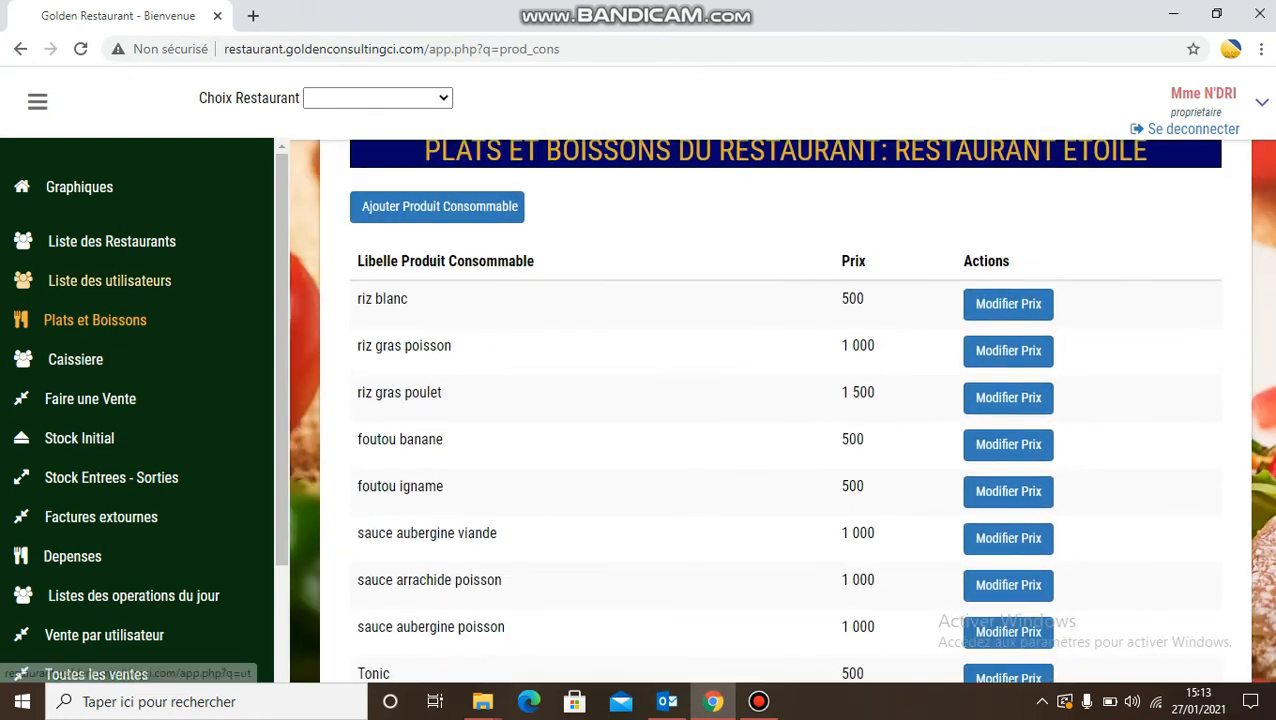
# Step: View the blank consumable product creation form, close it and look through the restaurant's dishes, drinks and prices
pyautogui.click(437, 207)
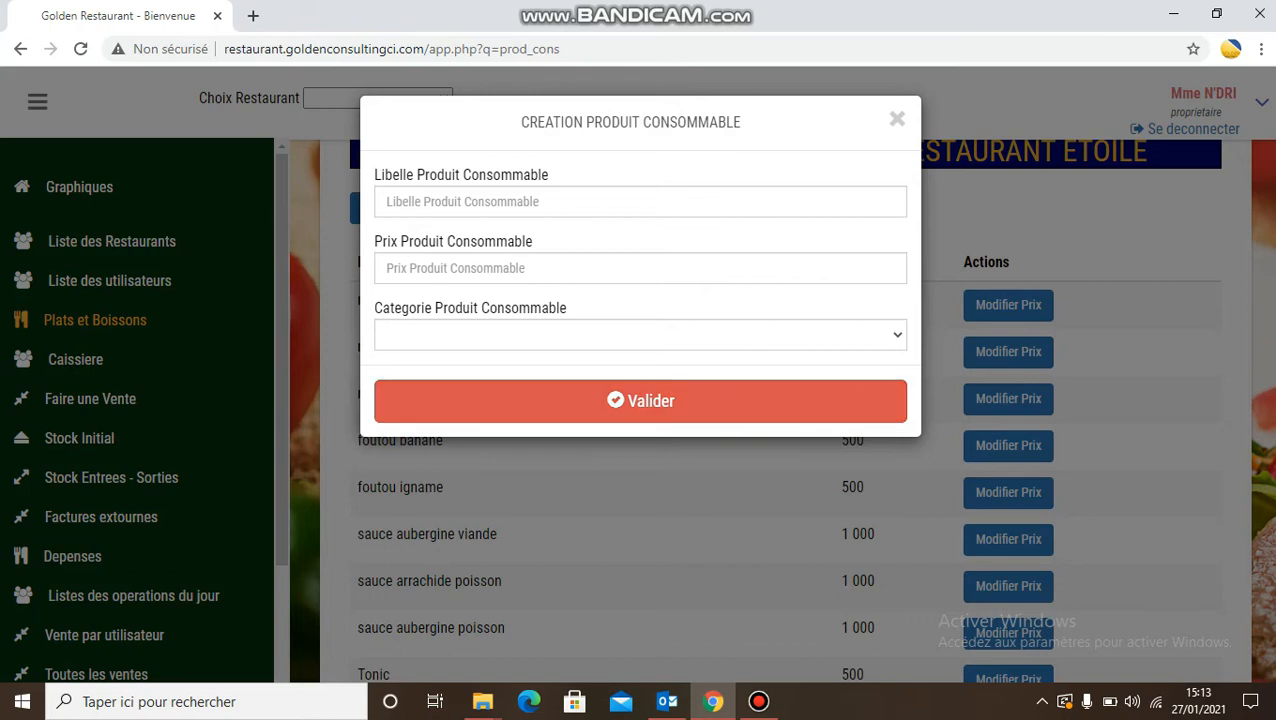
pyautogui.click(897, 119)
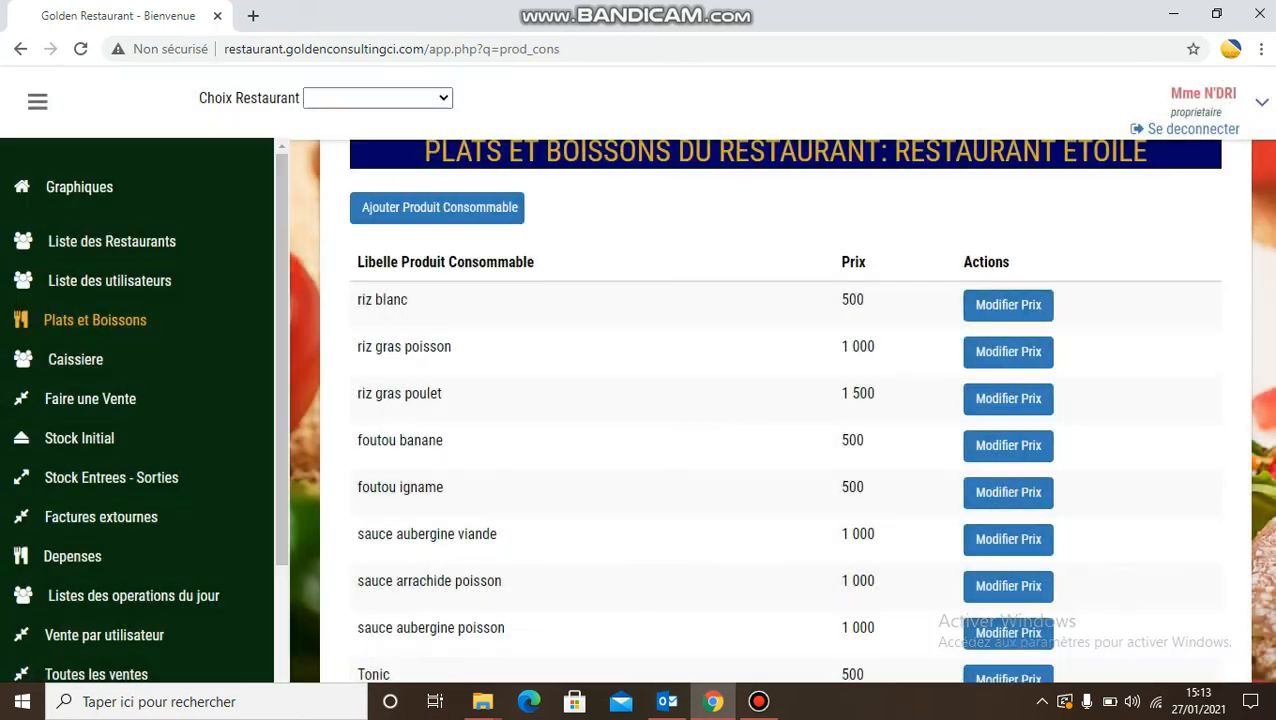
pyautogui.scroll(-4, 780, 410)
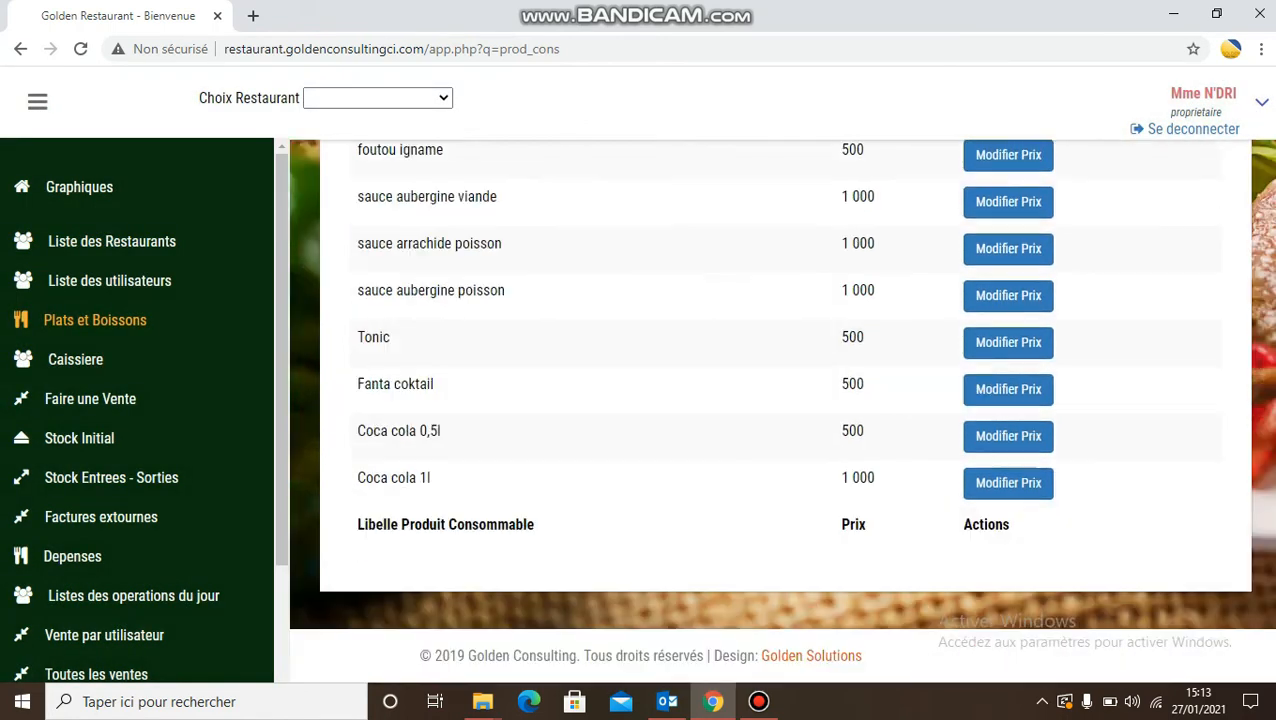
pyautogui.scroll(1, 780, 410)
pyautogui.scroll(3, 780, 410)
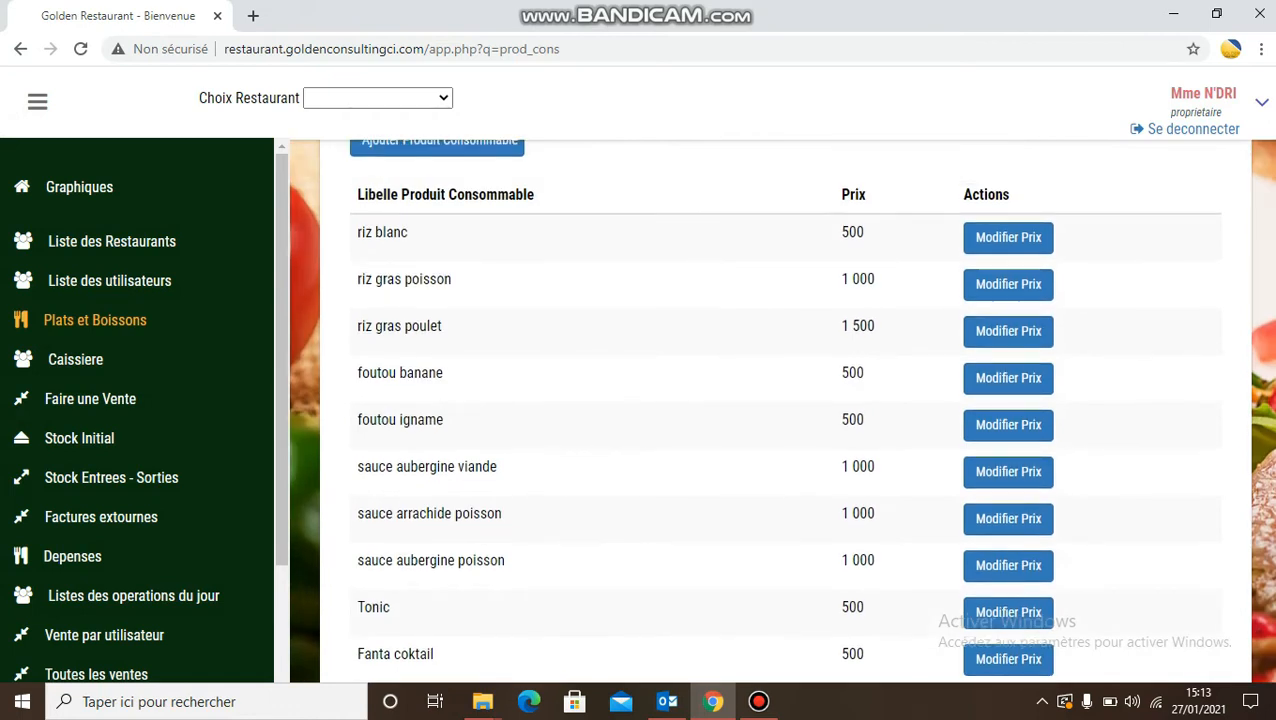
# Step: Add Fanta coktail to the restaurant's initial stock with a quantity of 100 and a security stock of 50
pyautogui.click(79, 438)
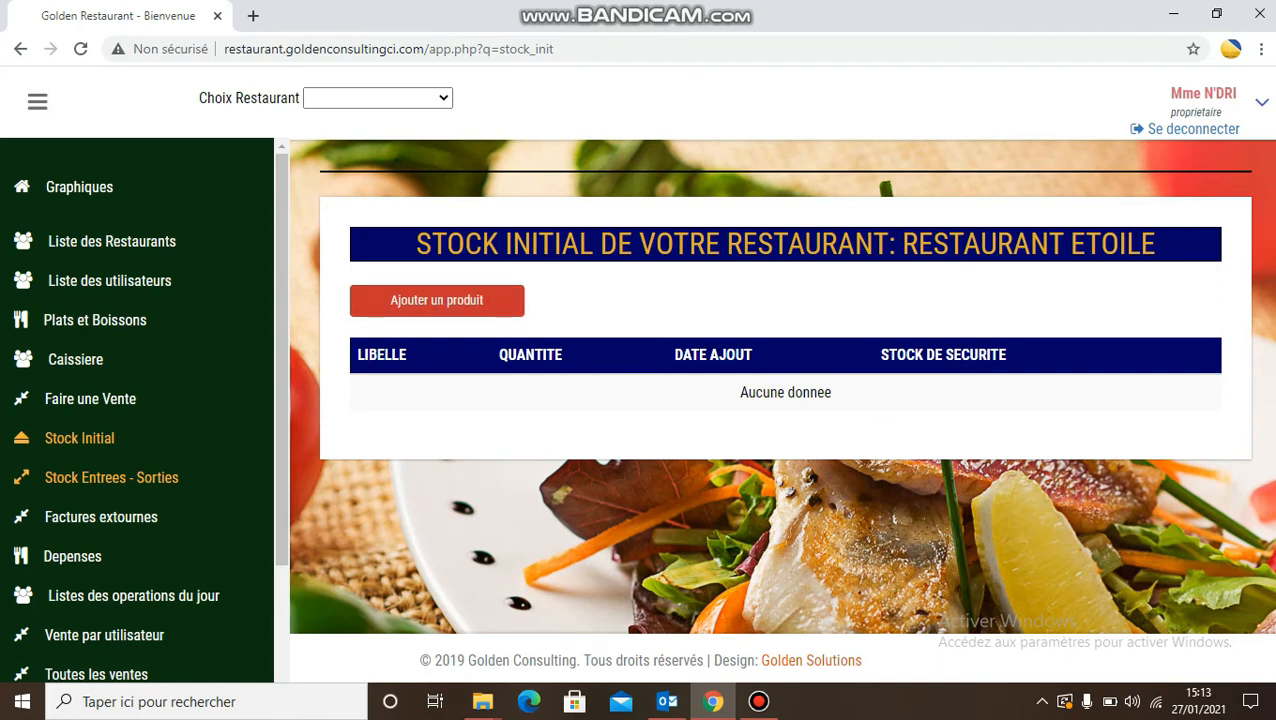
pyautogui.click(437, 300)
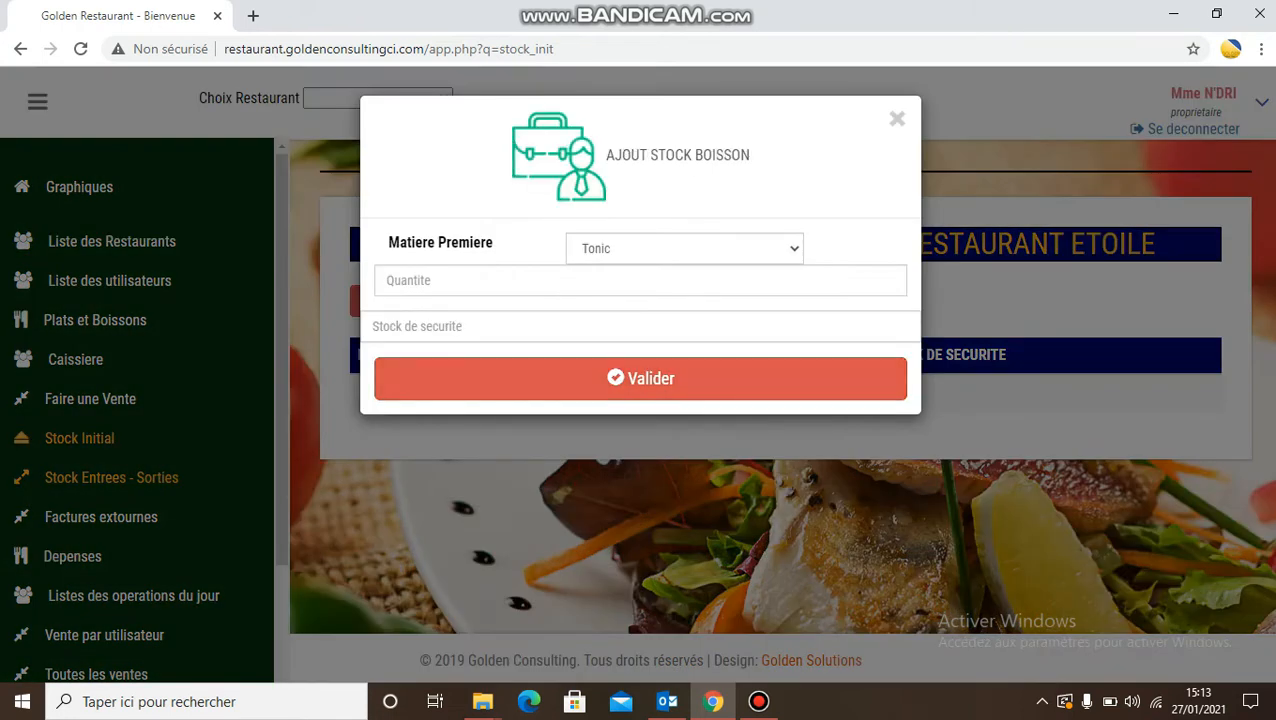
pyautogui.click(684, 248)
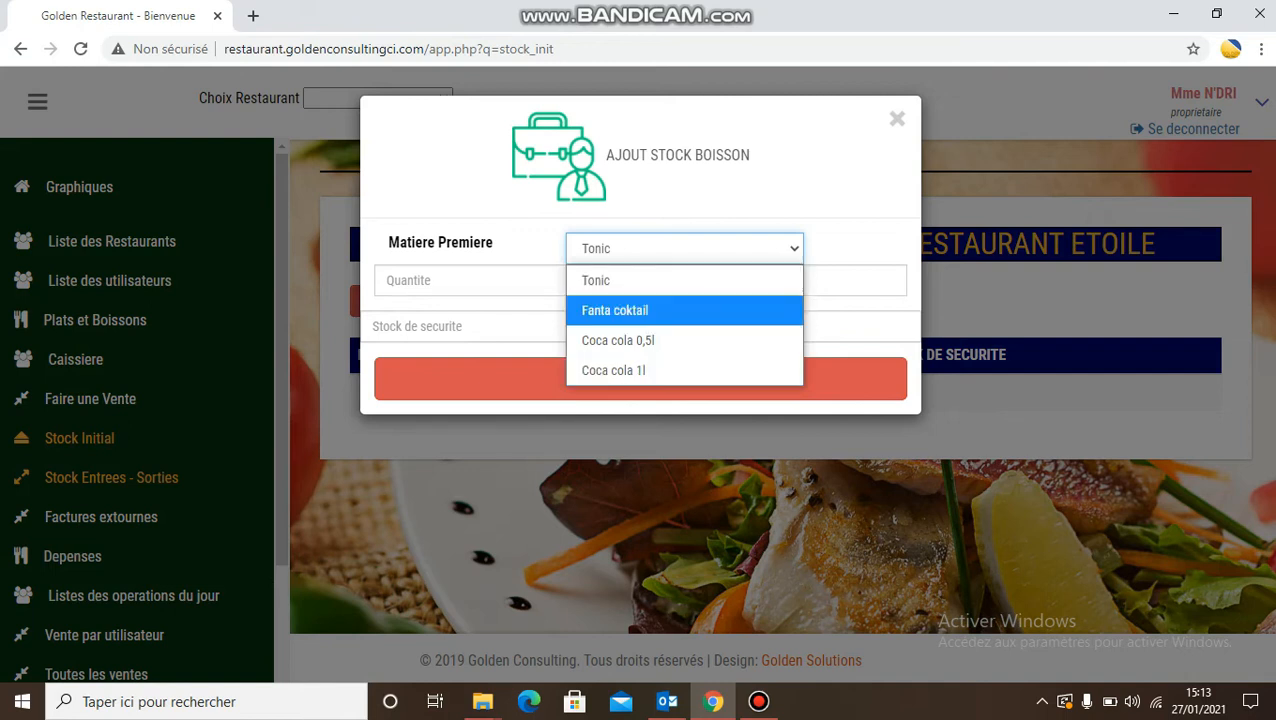
pyautogui.press('Return')
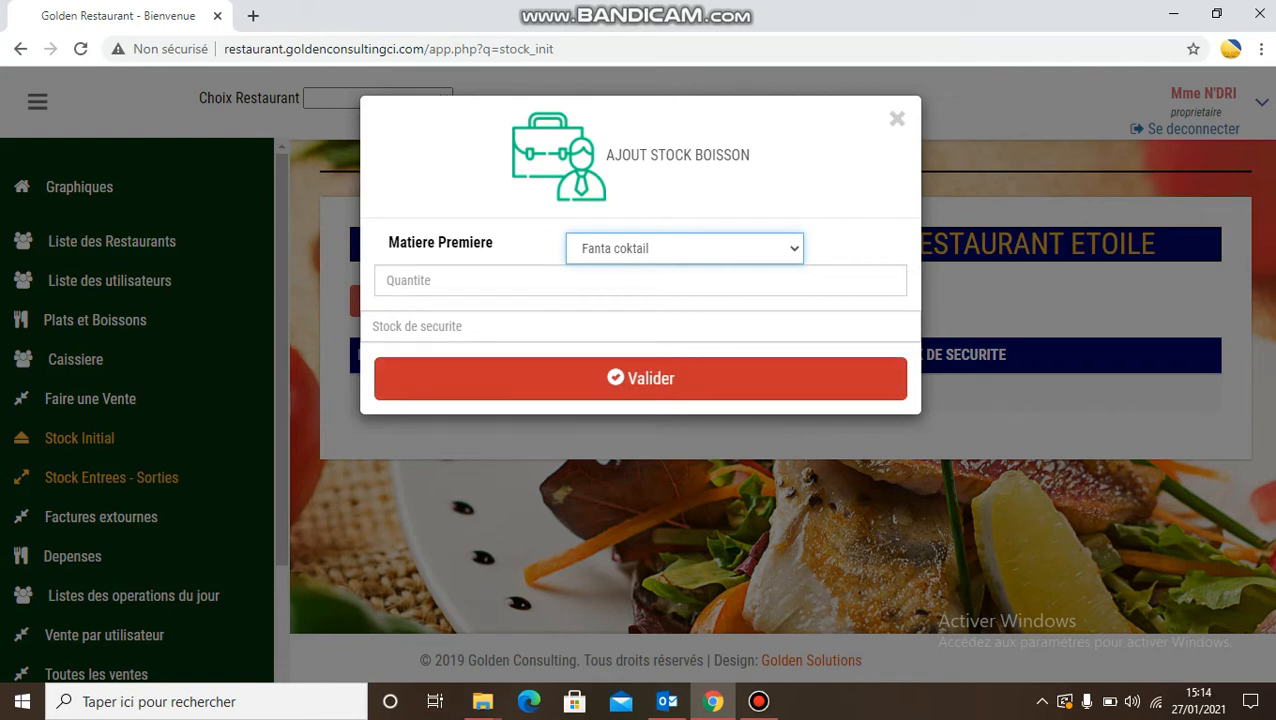
pyautogui.click(855, 240)
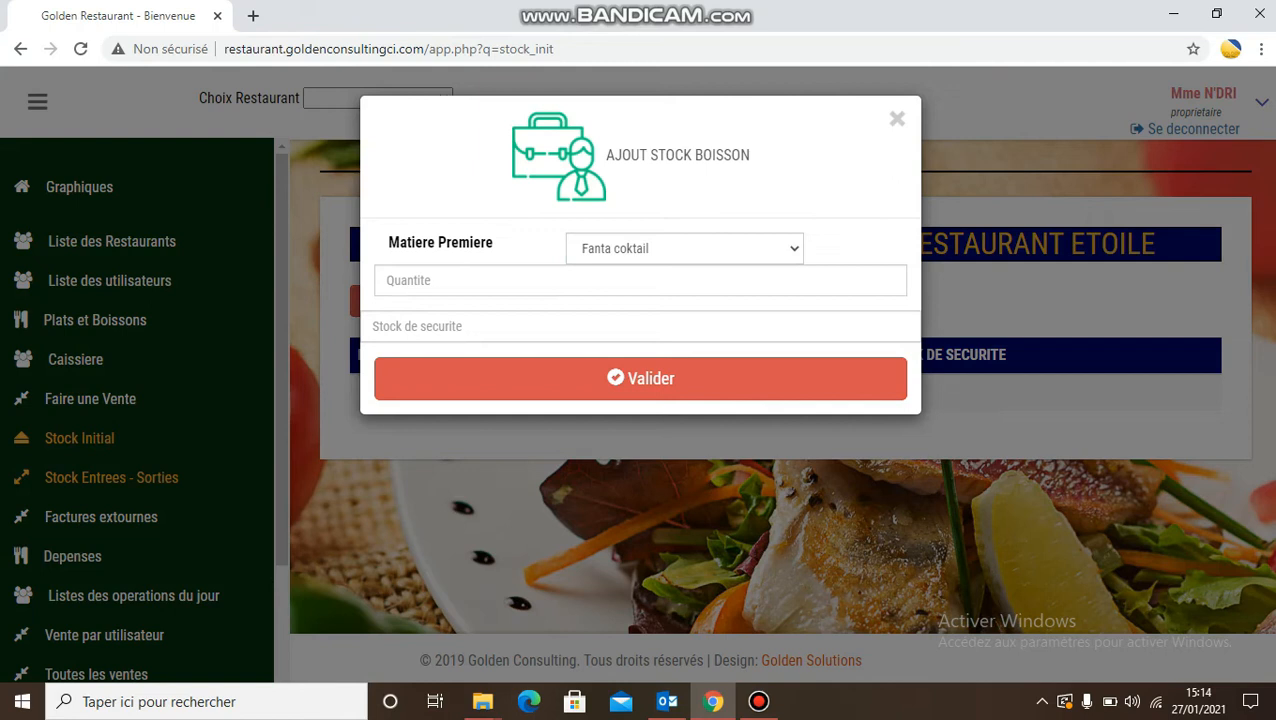
pyautogui.click(640, 326)
pyautogui.write('50')
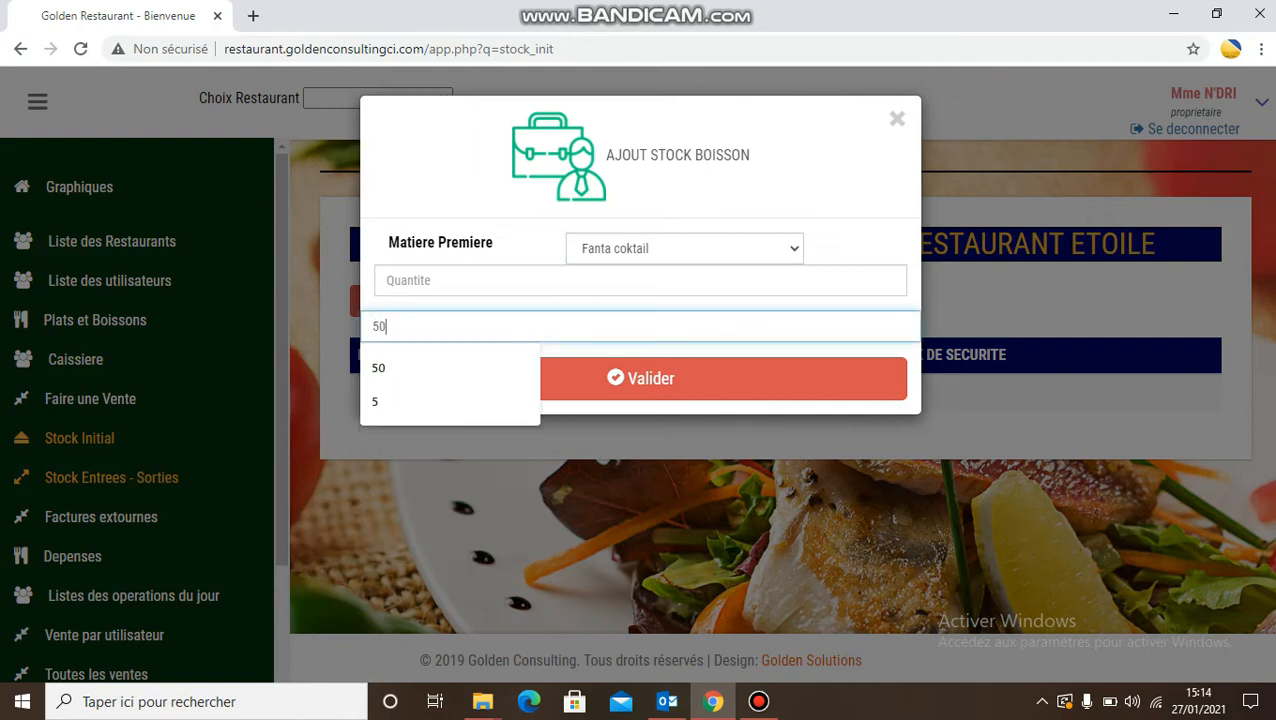
pyautogui.click(640, 280)
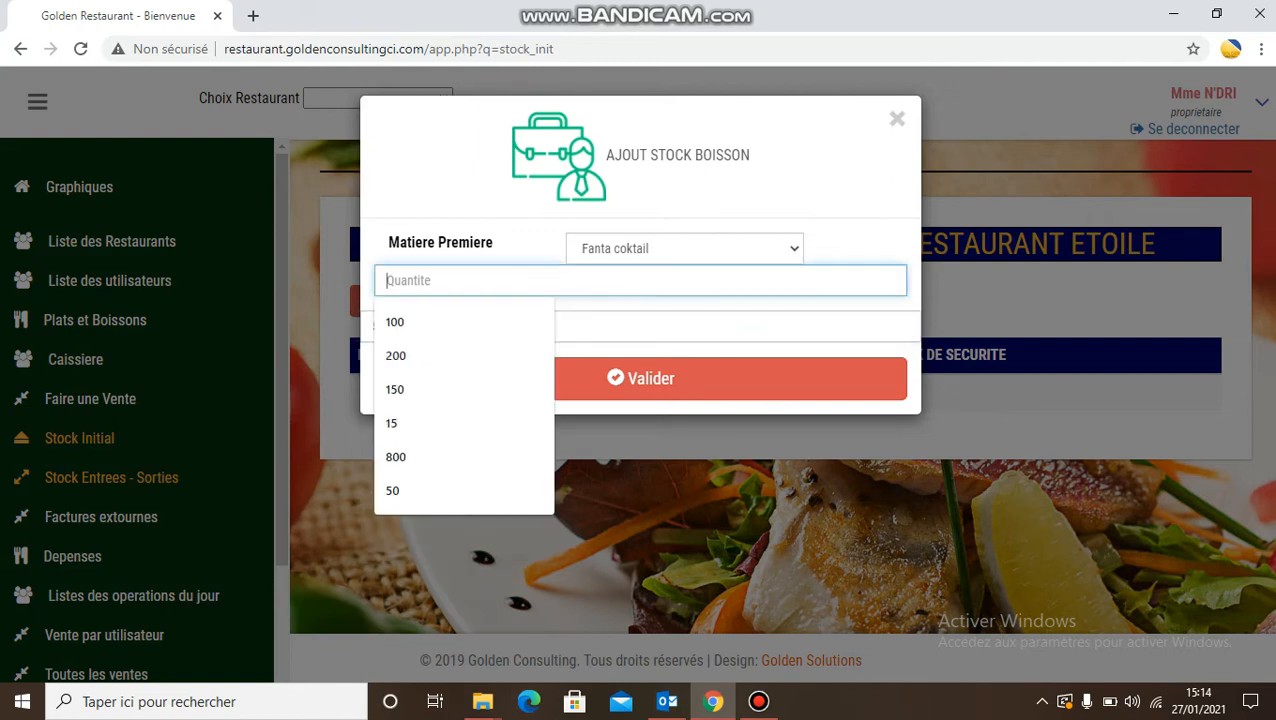
pyautogui.write('100')
pyautogui.press('Return')
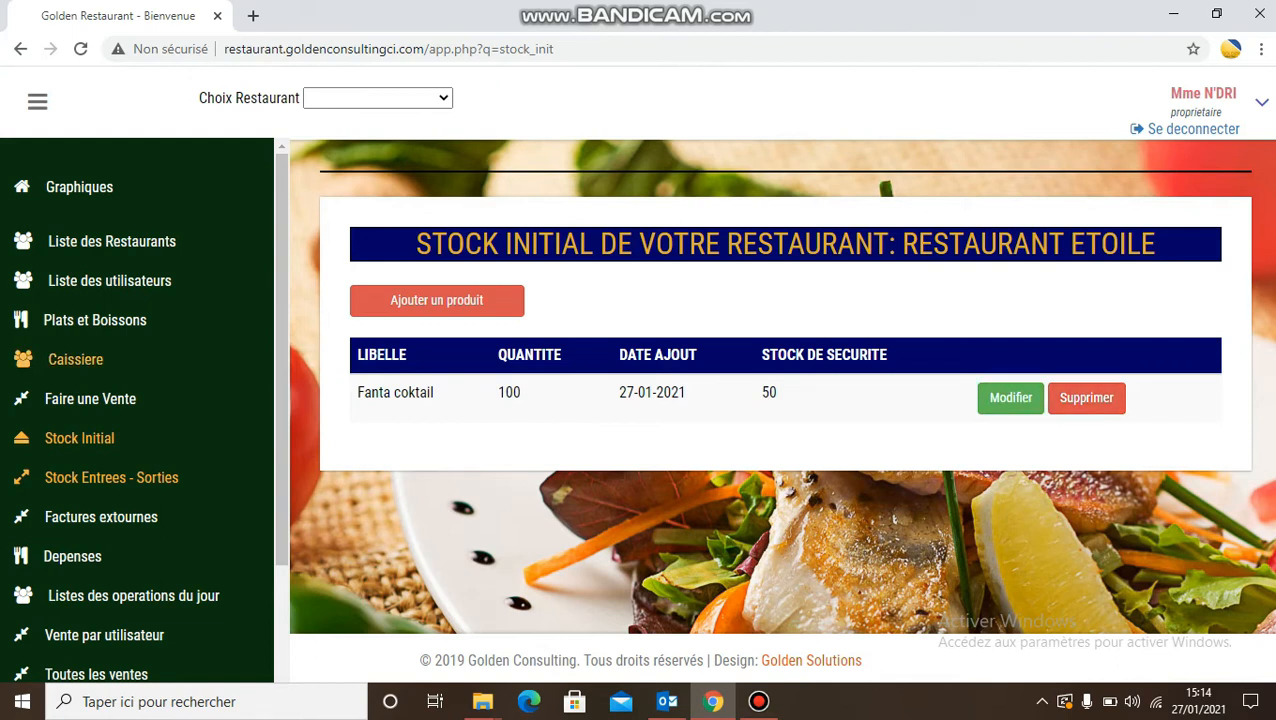
# Step: Examine the Stock Entrees - Sorties page and its stock variation form, including the drink choices, closing the form without adding a movement
pyautogui.click(111, 478)
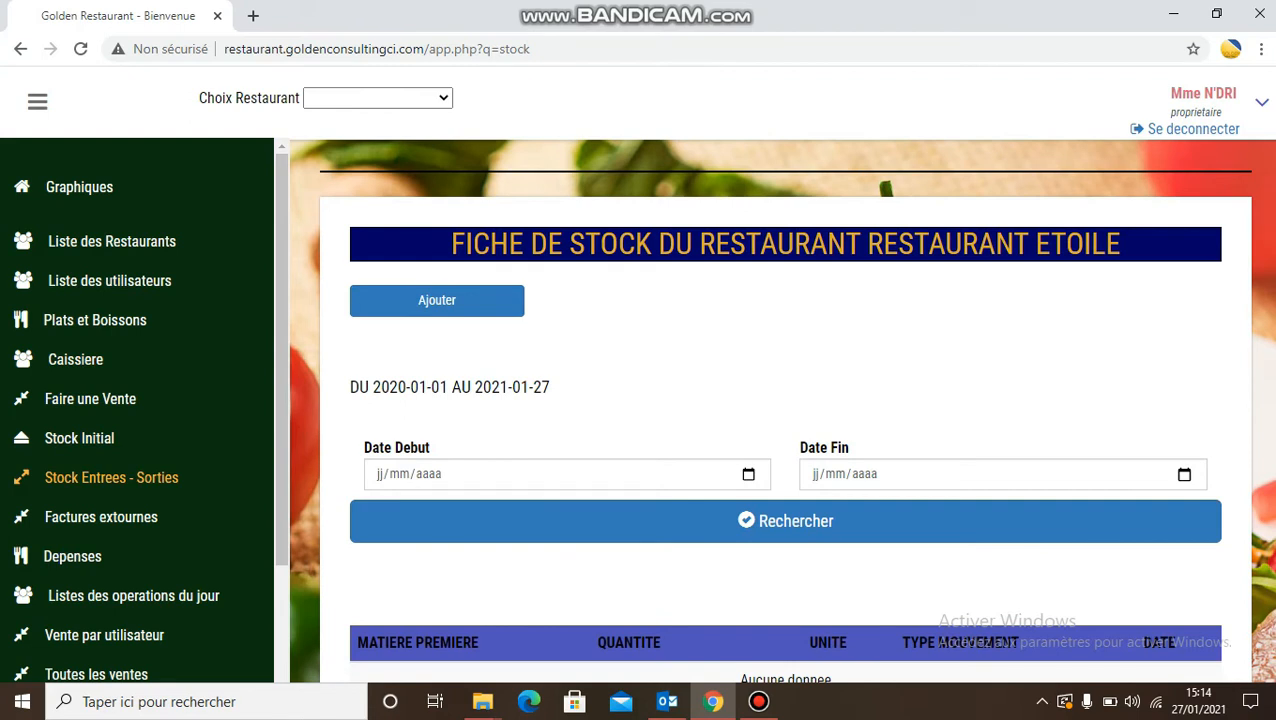
pyautogui.scroll(-2, 780, 410)
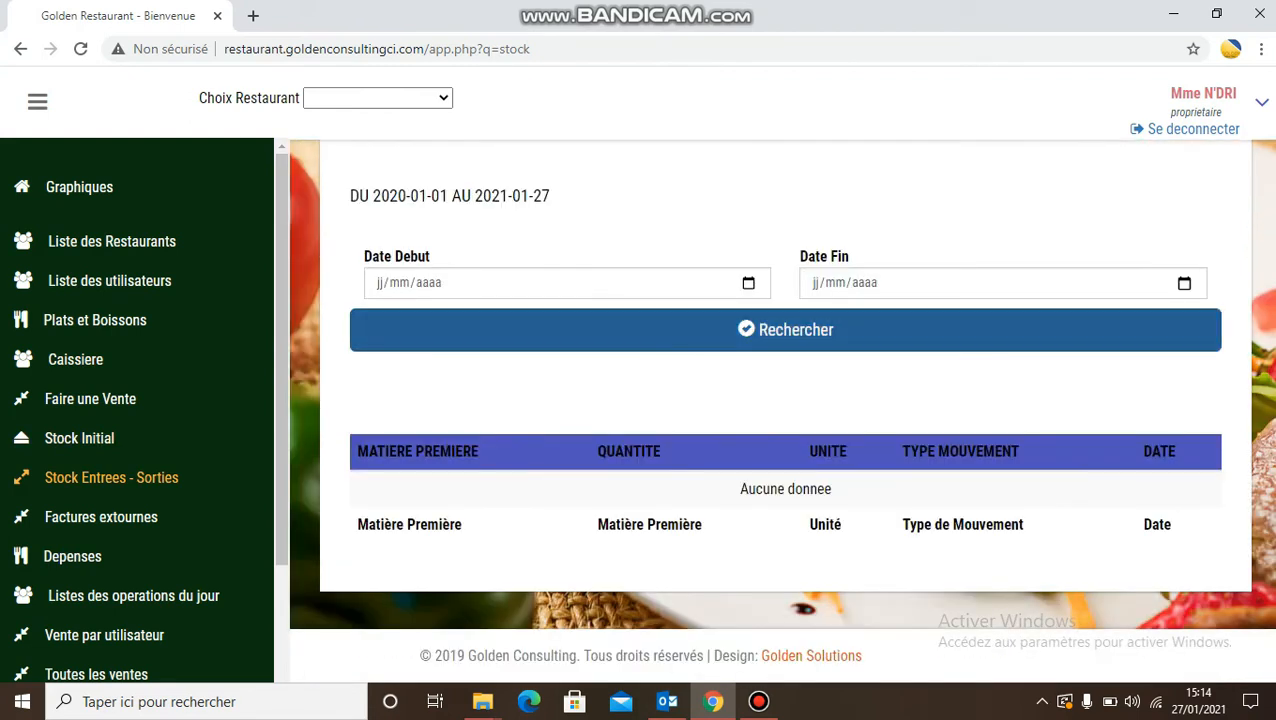
pyautogui.scroll(1, 780, 410)
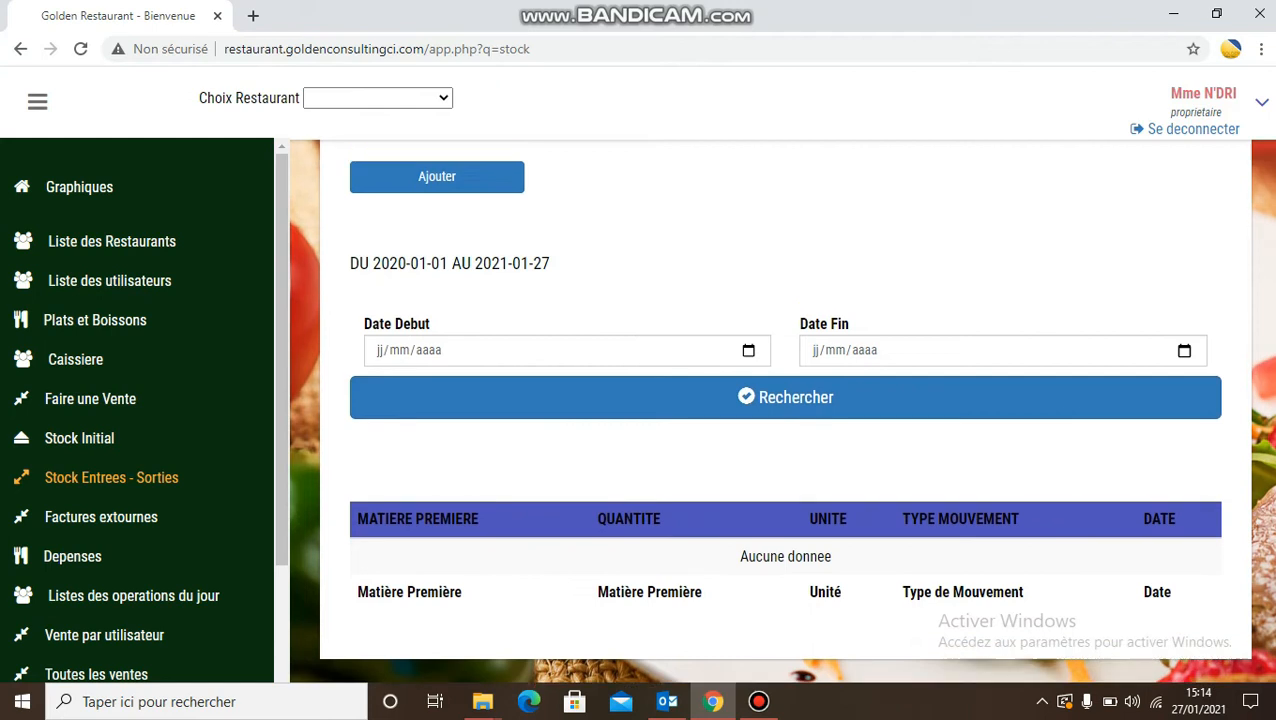
pyautogui.scroll(1, 780, 410)
pyautogui.click(437, 244)
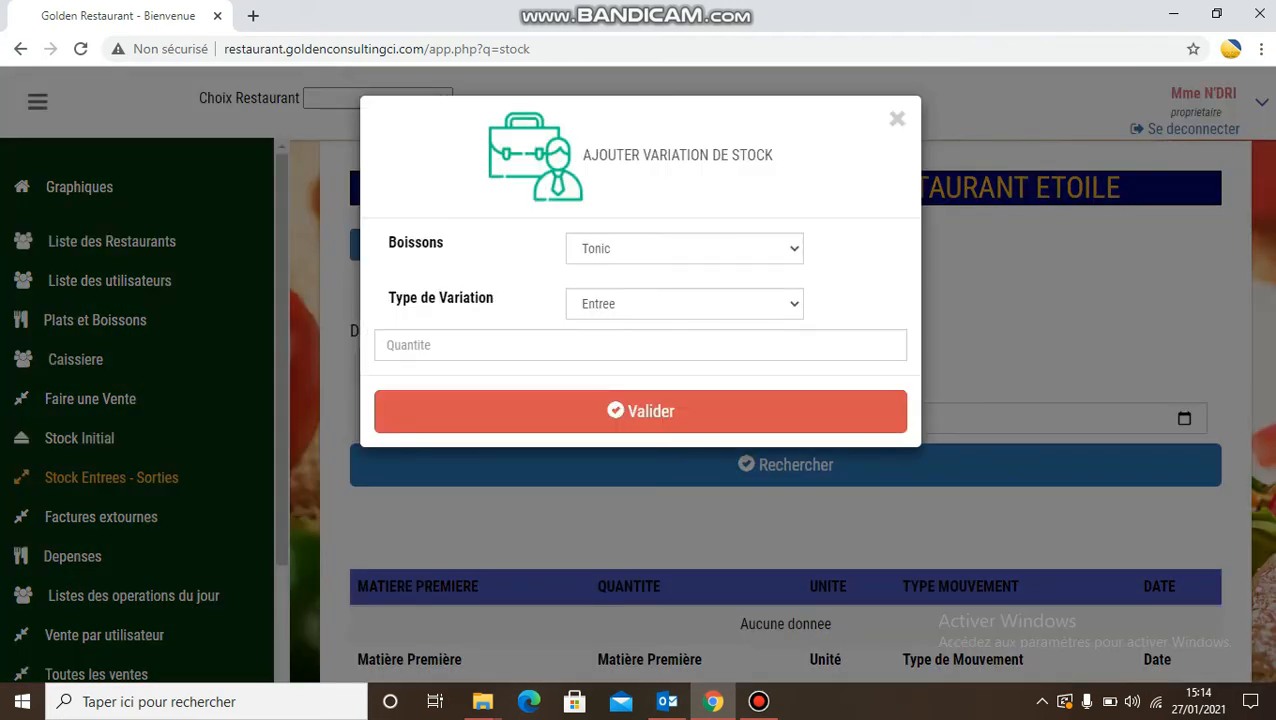
pyautogui.click(684, 249)
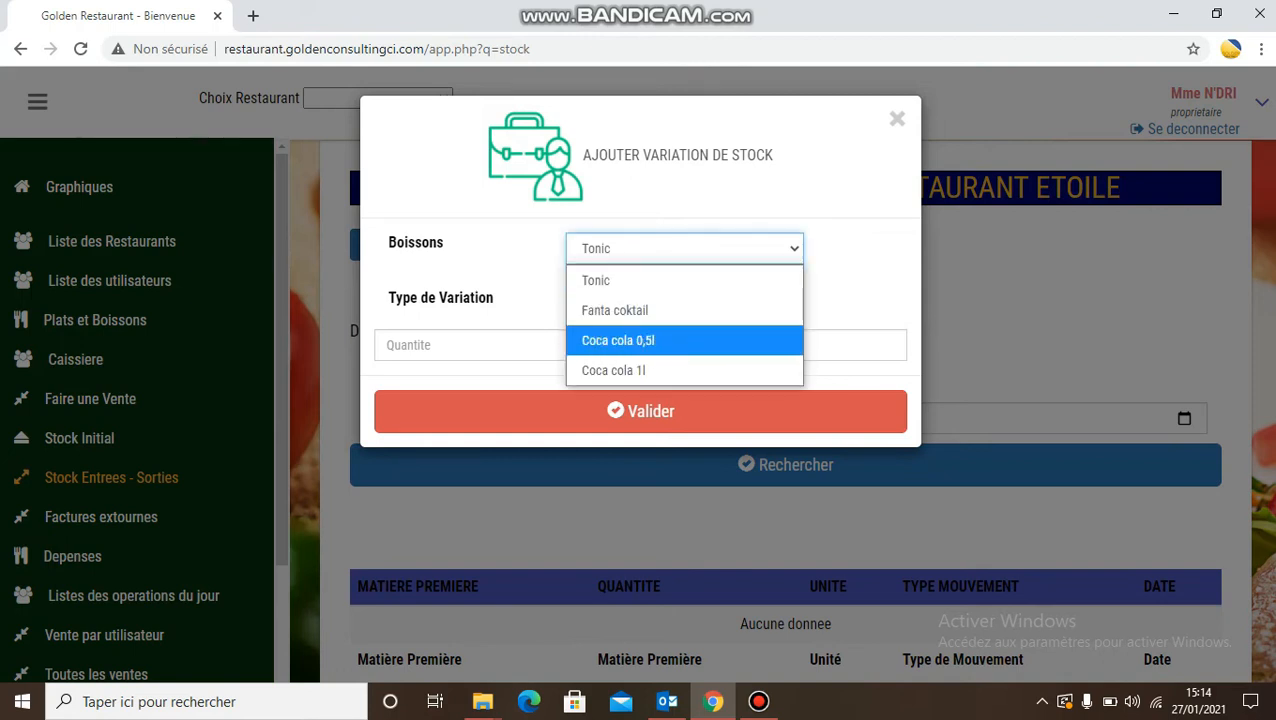
pyautogui.click(484, 345)
pyautogui.click(484, 345)
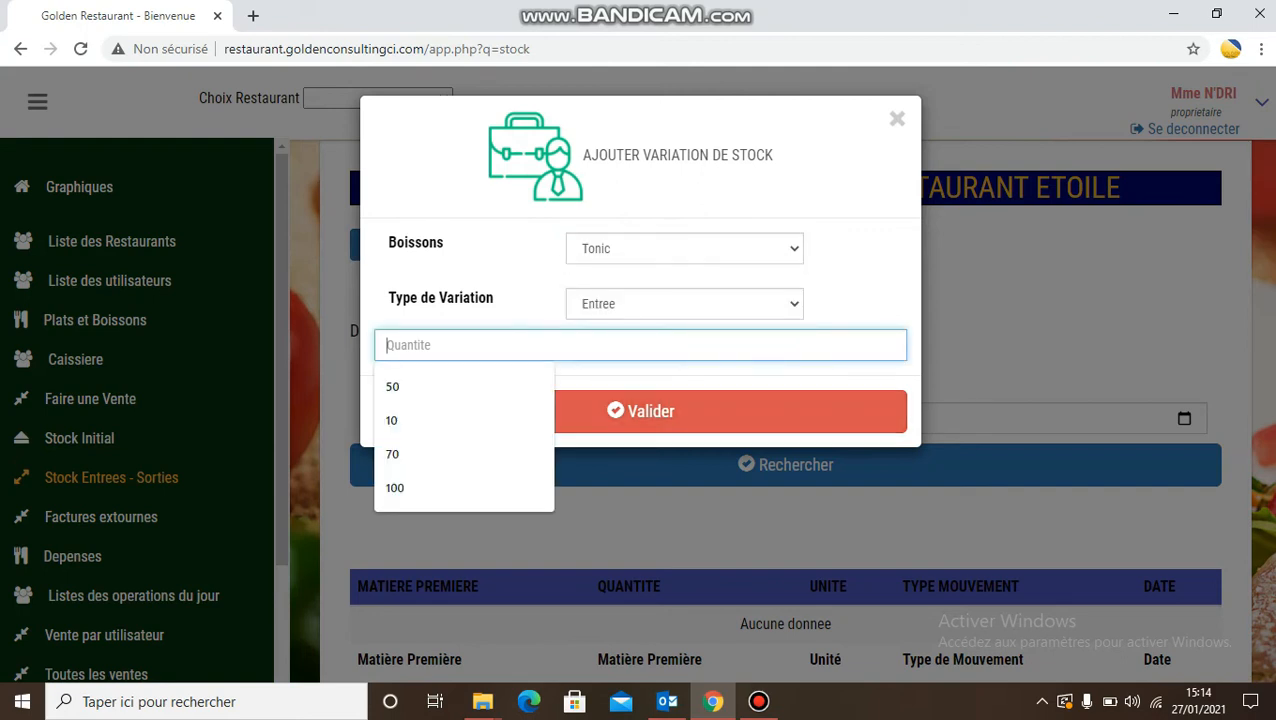
pyautogui.click(897, 119)
# Step: Open the Fiche de stock page to view the stock available in RESTAURANT ETOILE
pyautogui.scroll(-2, 785, 400)
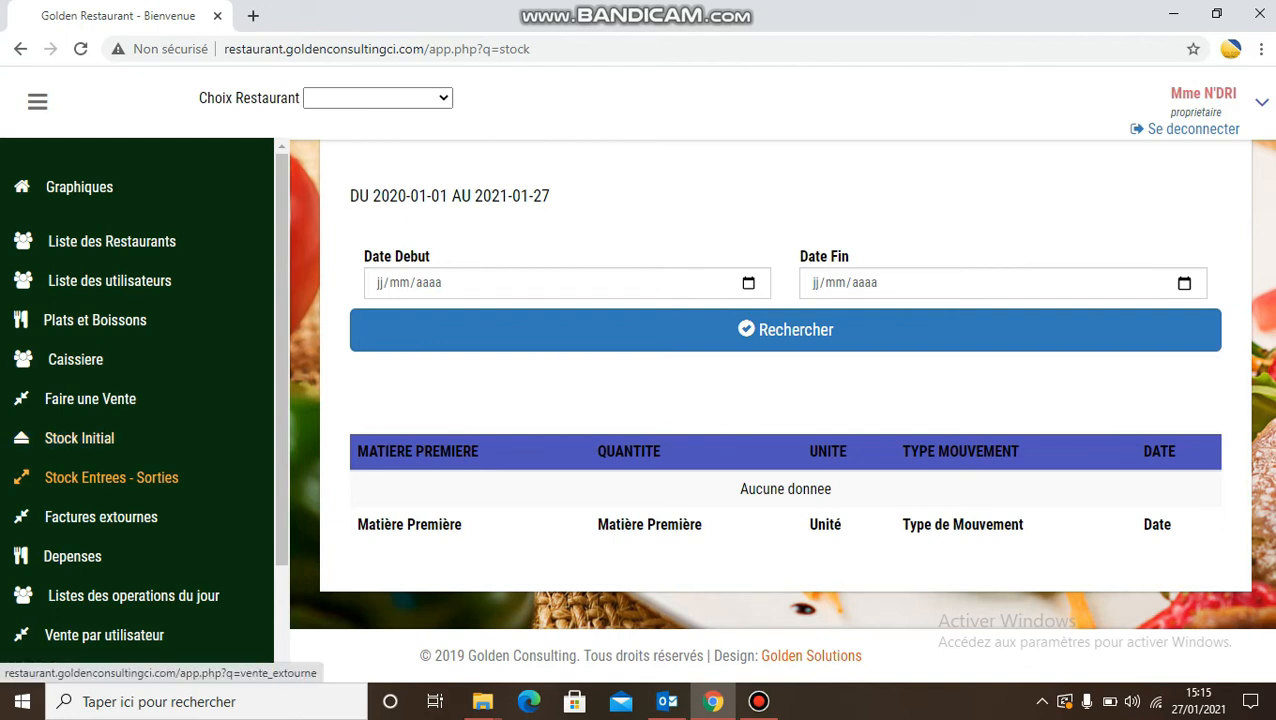
pyautogui.scroll(-3, 140, 534)
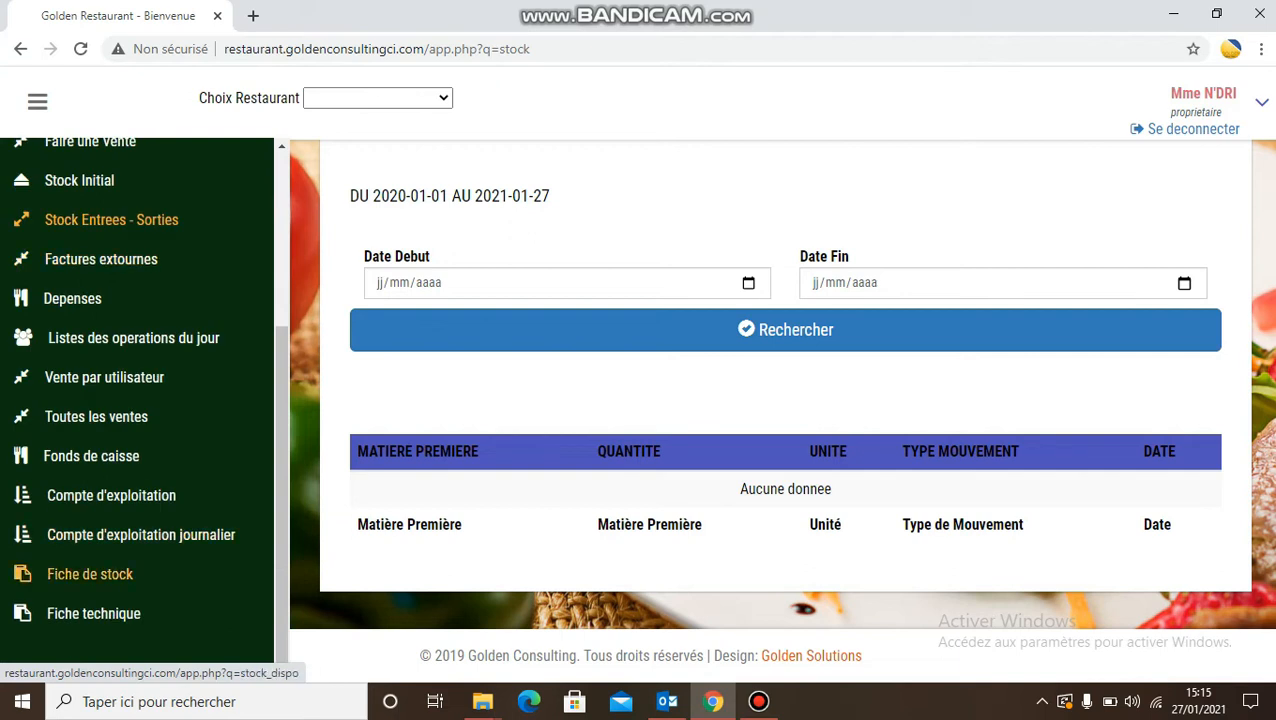
pyautogui.click(90, 574)
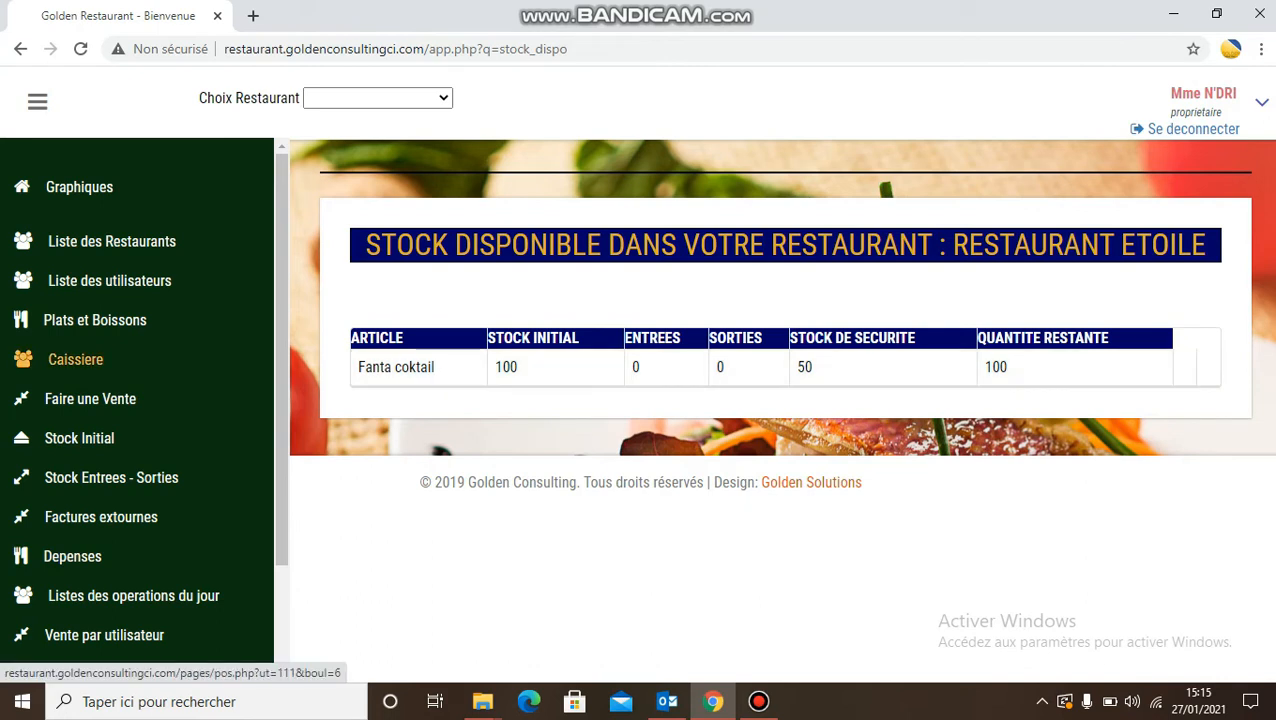
# Step: Start a sale with one riz blanc and riz gras poisson, setting the riz gras poisson quantity to 10
pyautogui.click(90, 398)
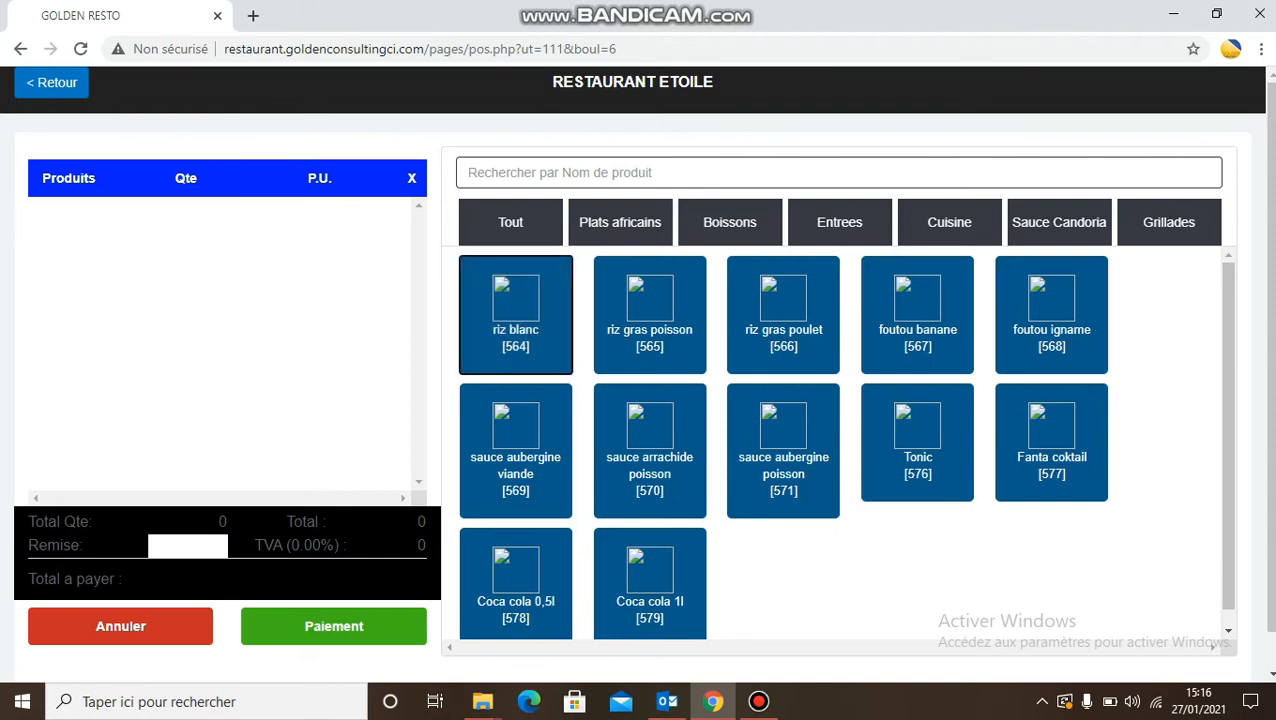
pyautogui.click(515, 314)
pyautogui.click(650, 315)
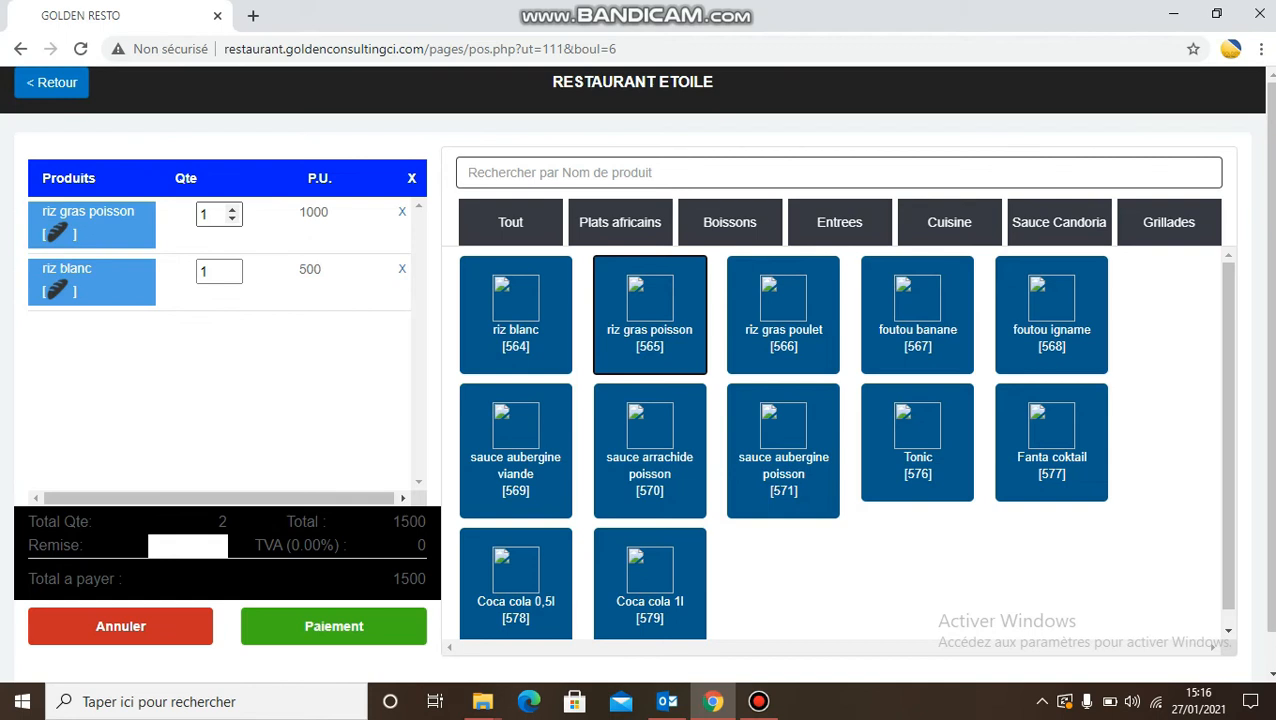
pyautogui.click(213, 215)
pyautogui.write('0')
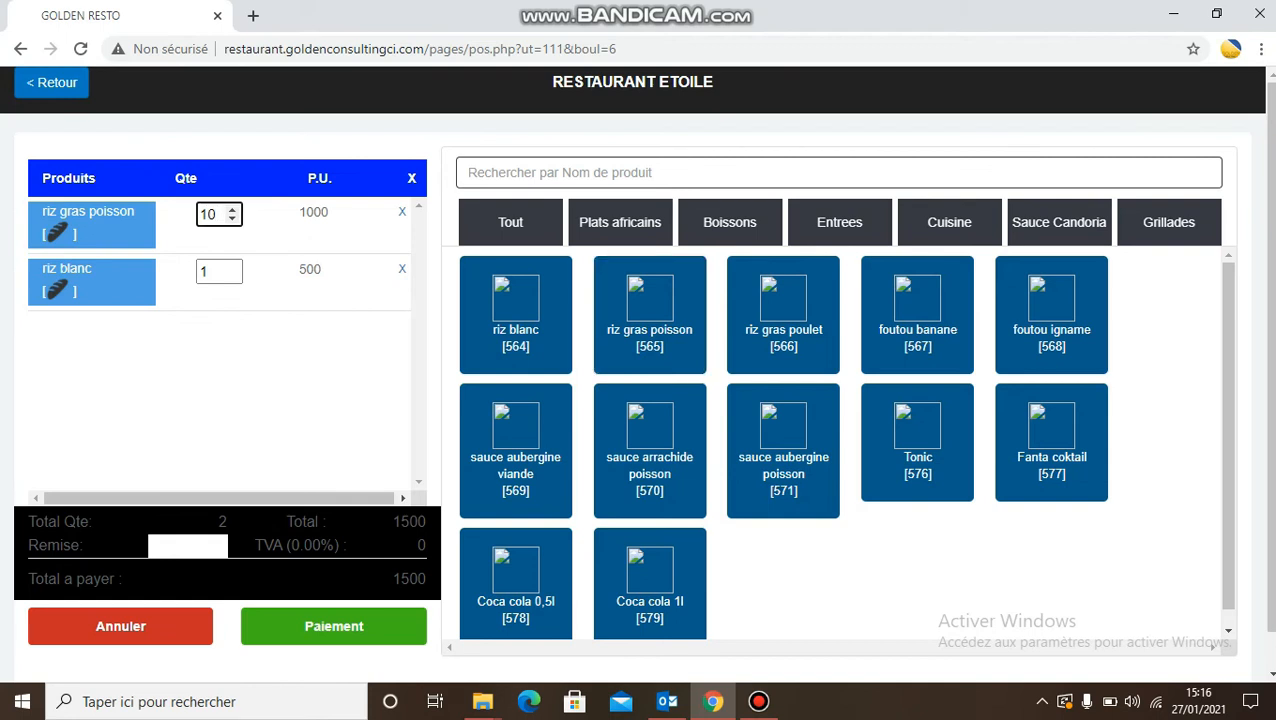
# Step: Pay for the sale in cash with 12000 received, validate it and return to the management pages without printing the receipt
pyautogui.click(334, 626)
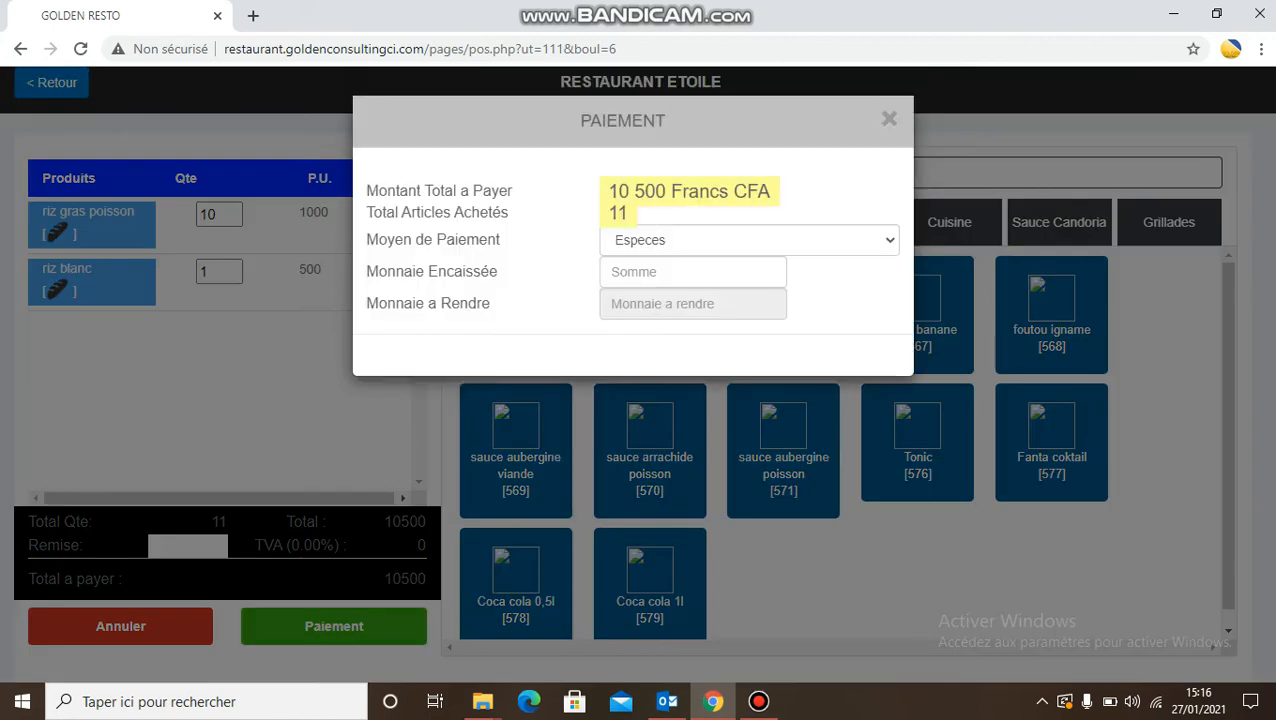
pyautogui.click(692, 272)
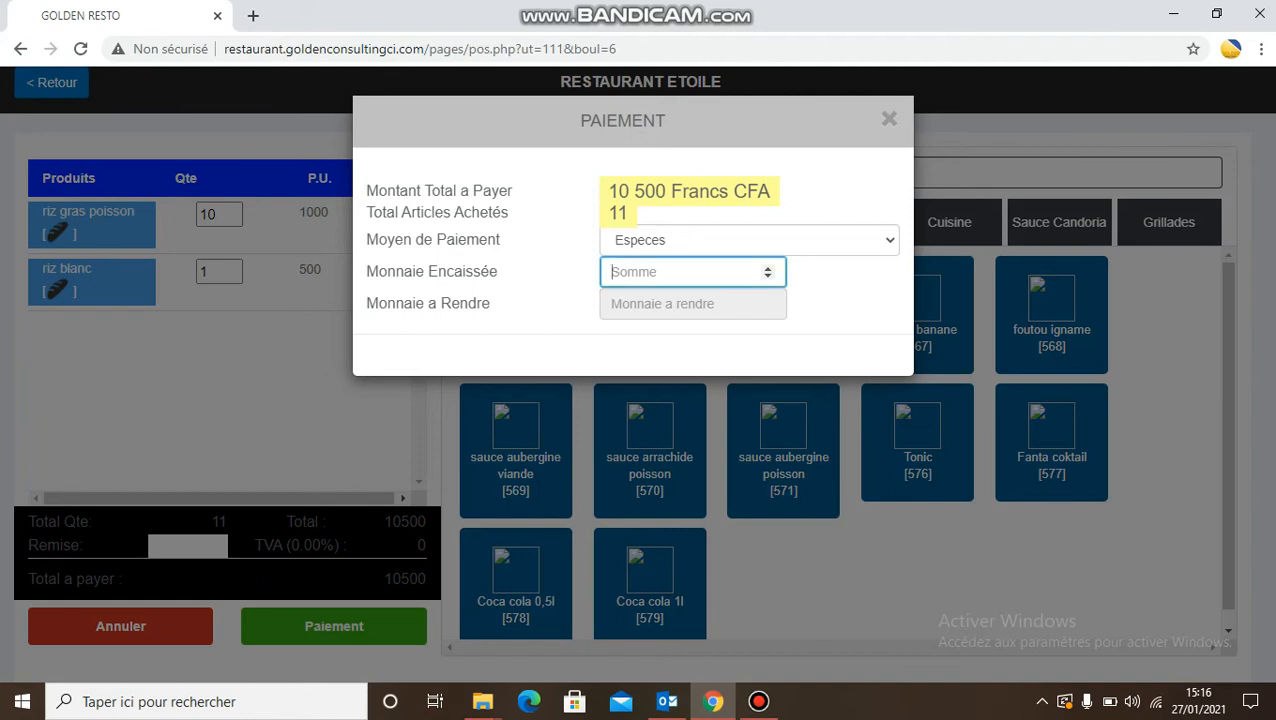
pyautogui.write('12000')
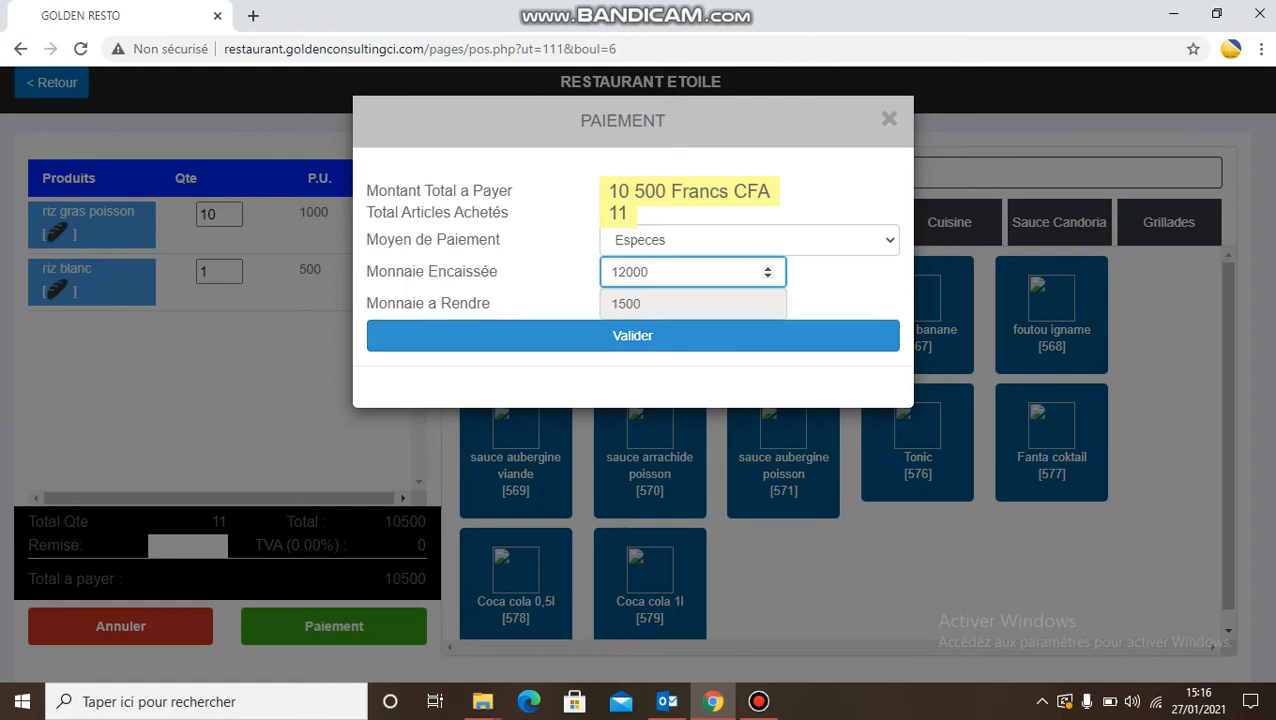
pyautogui.click(632, 335)
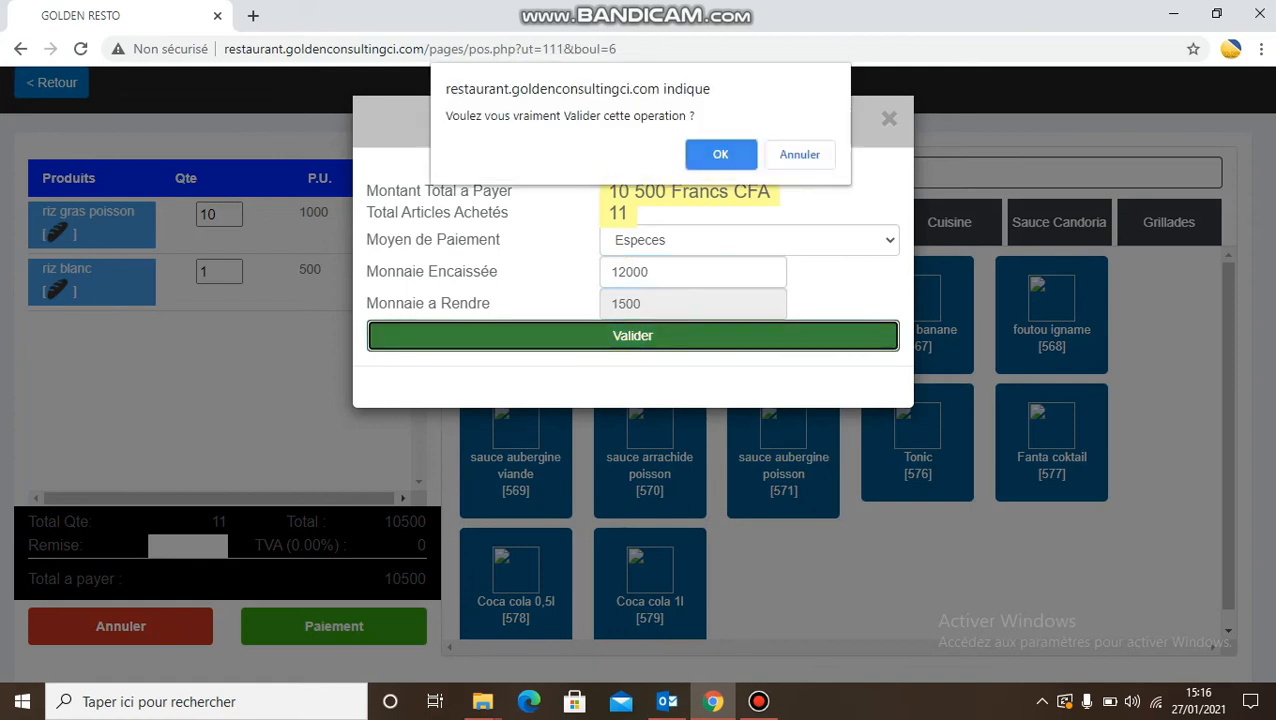
pyautogui.press('Return')
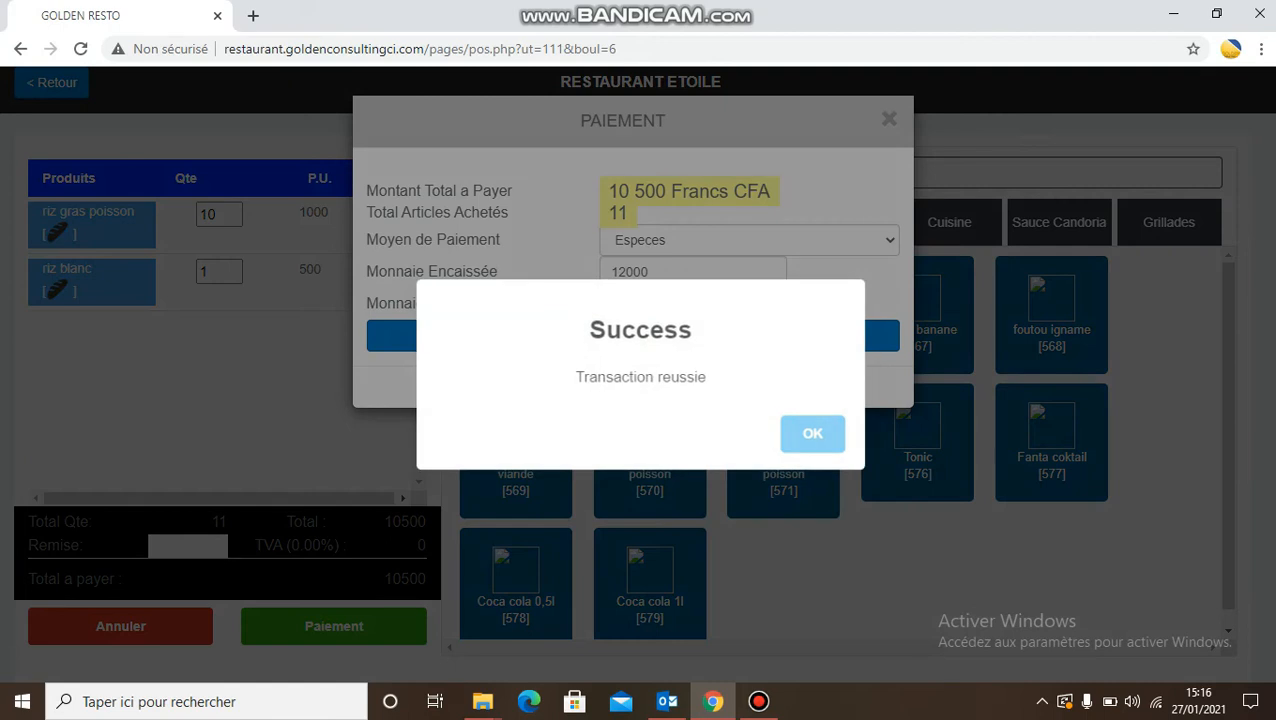
pyautogui.press('Return')
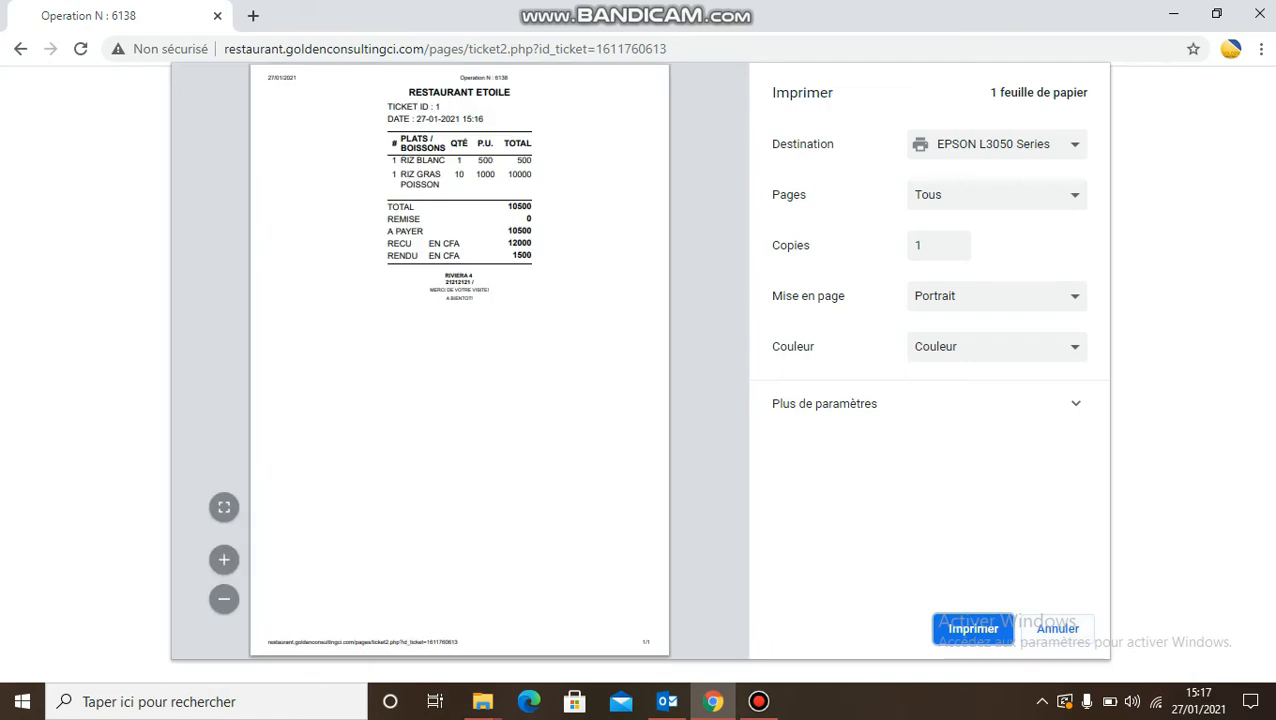
pyautogui.click(1057, 629)
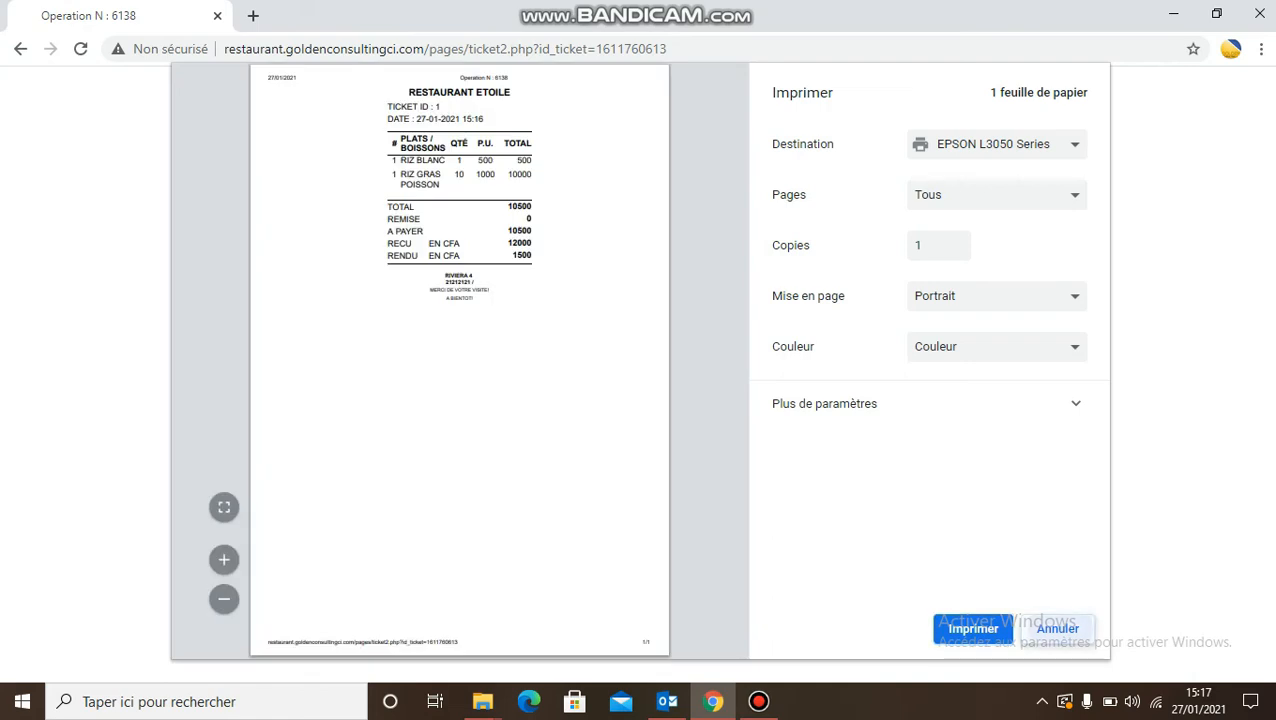
pyautogui.click(641, 487)
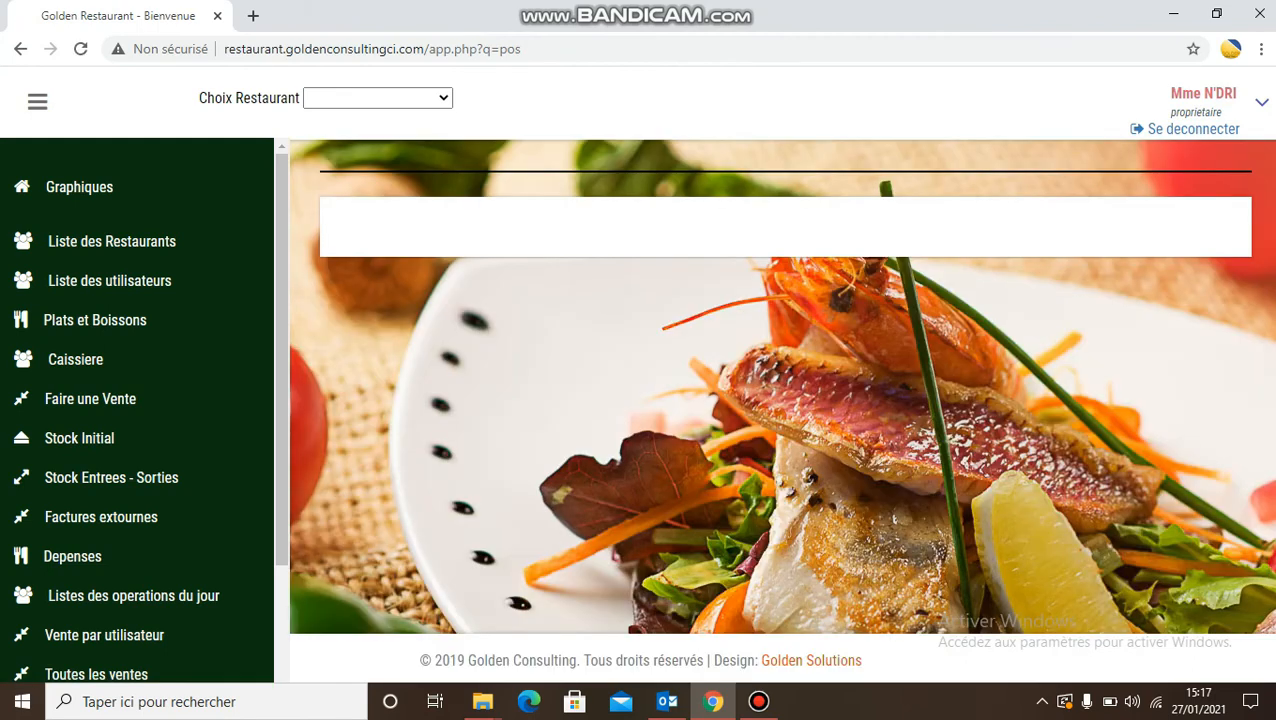
# Step: View the Factures extournes list and look over the filters and table of the Vente par utilisateur page
pyautogui.click(100, 516)
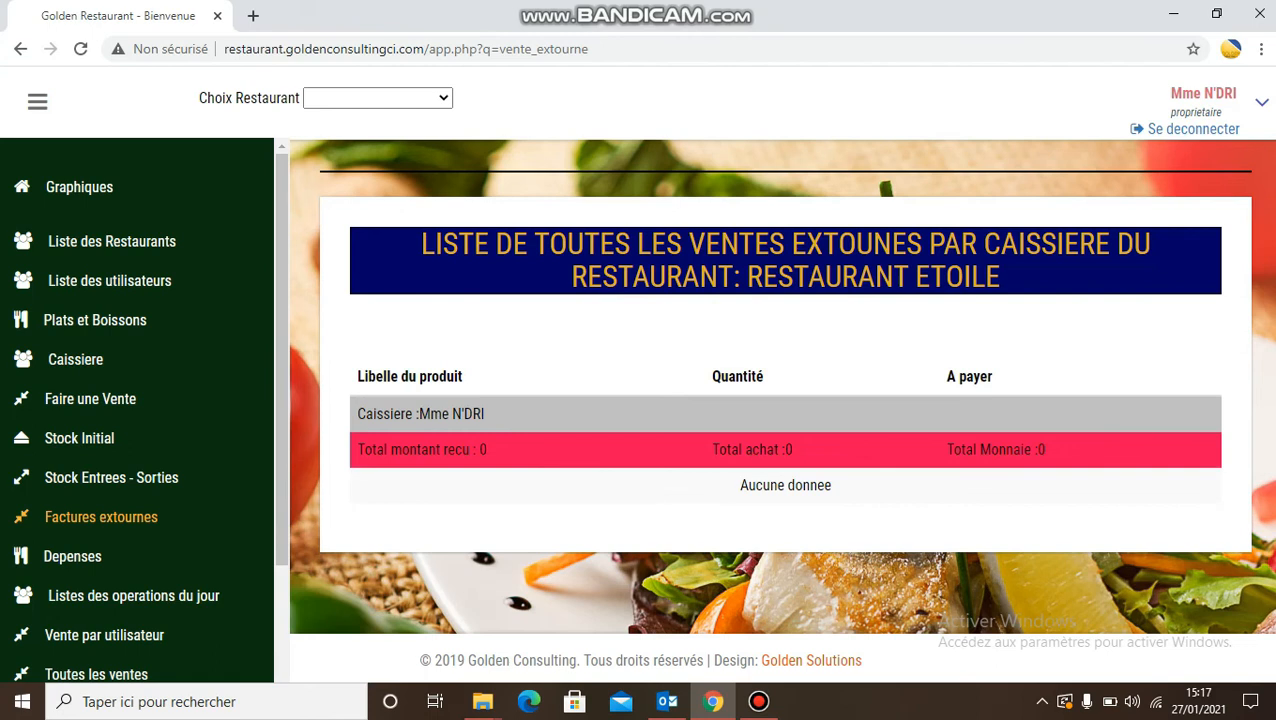
pyautogui.scroll(-1, 780, 400)
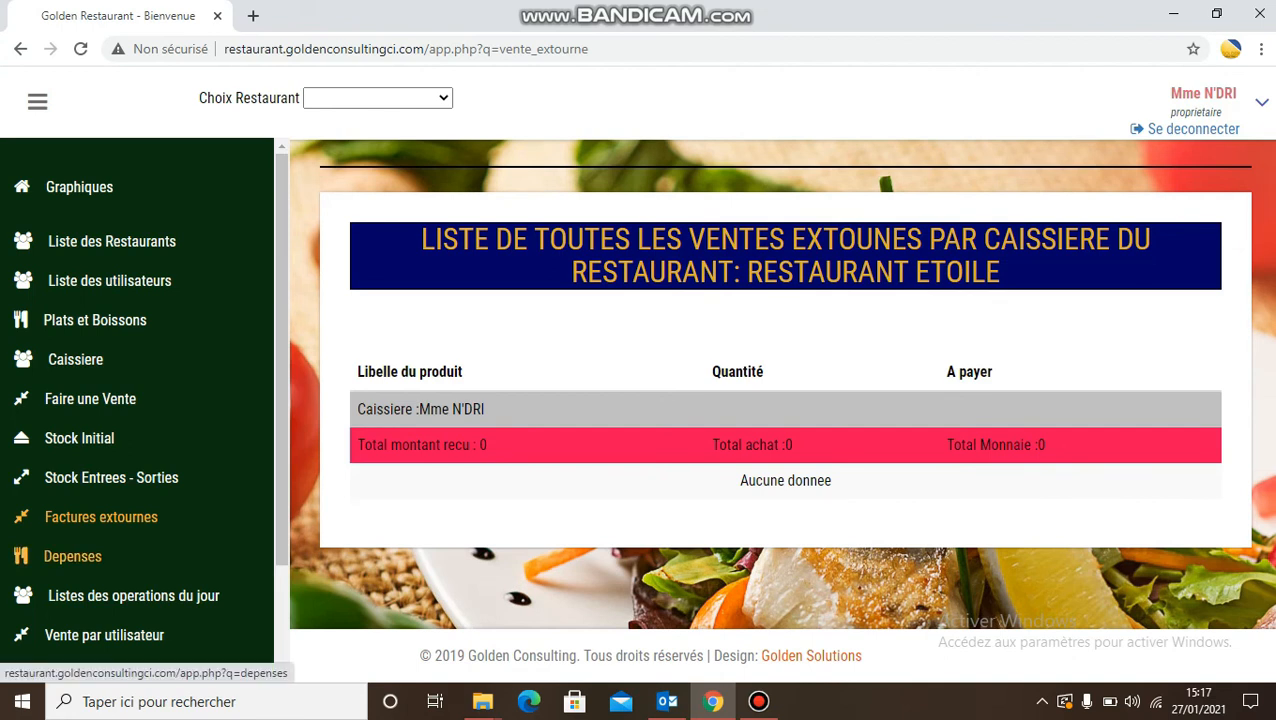
pyautogui.scroll(-2, 100, 556)
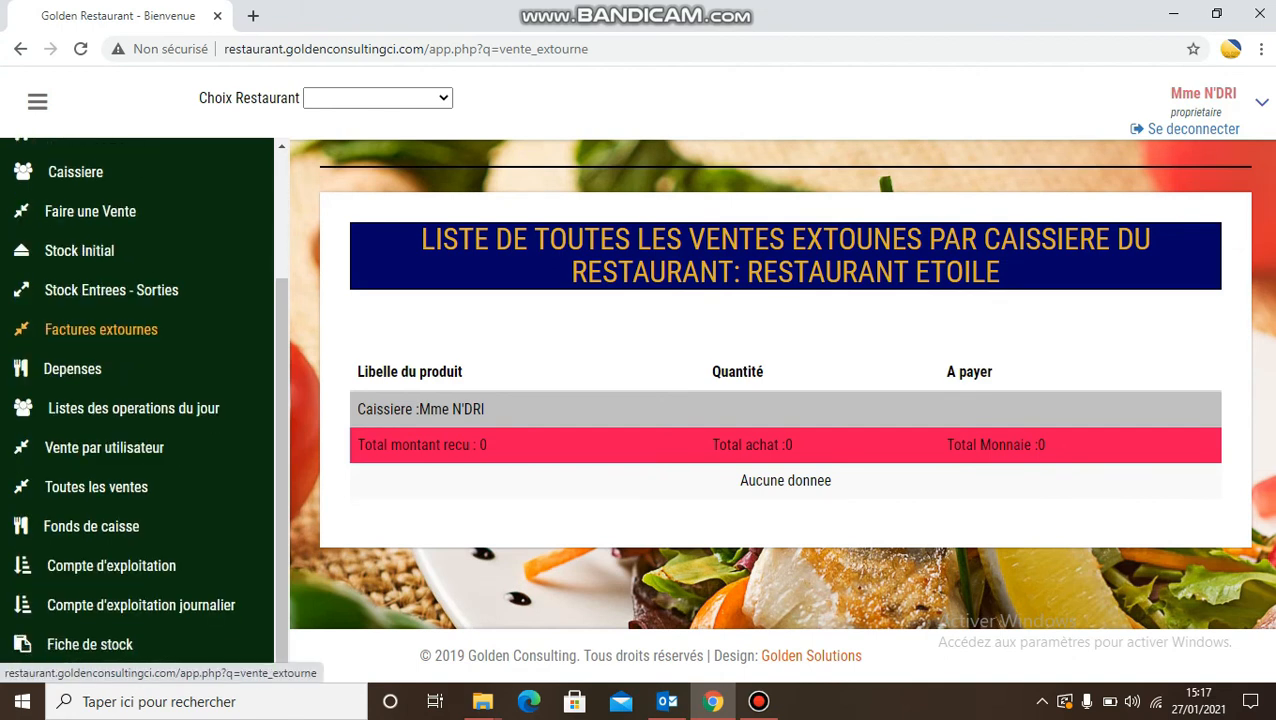
pyautogui.click(104, 447)
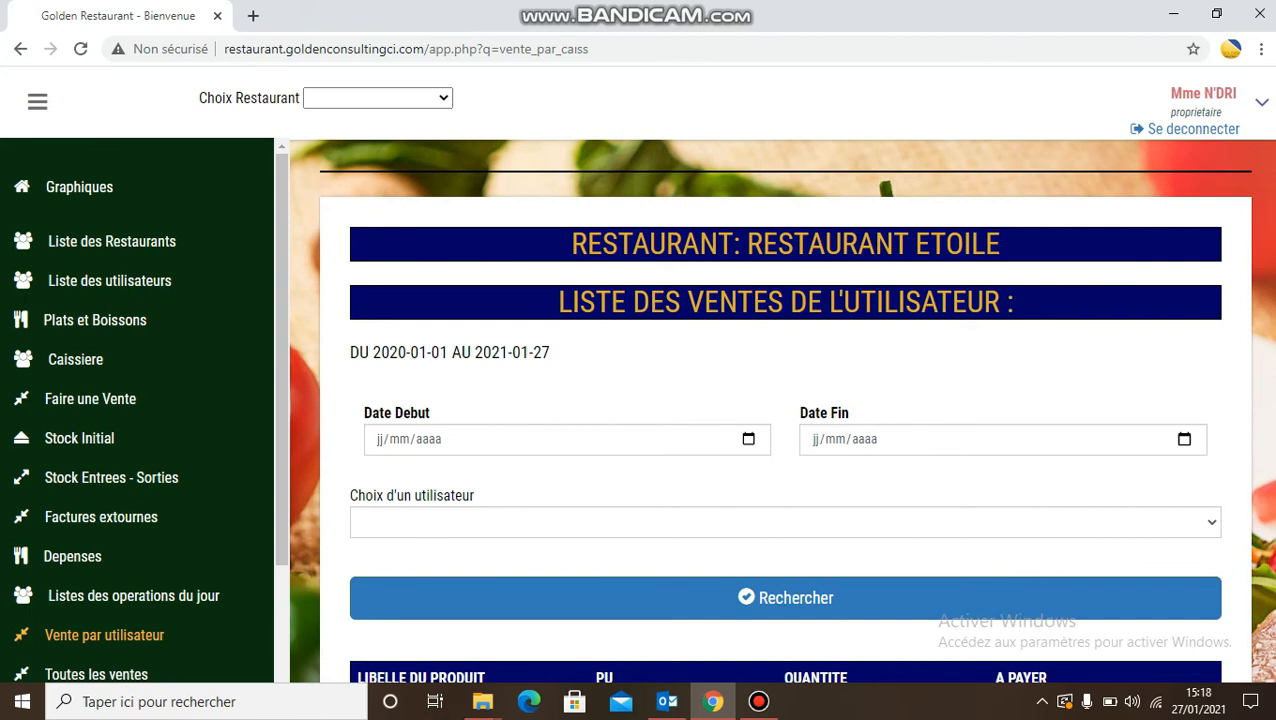
pyautogui.scroll(-2, 780, 410)
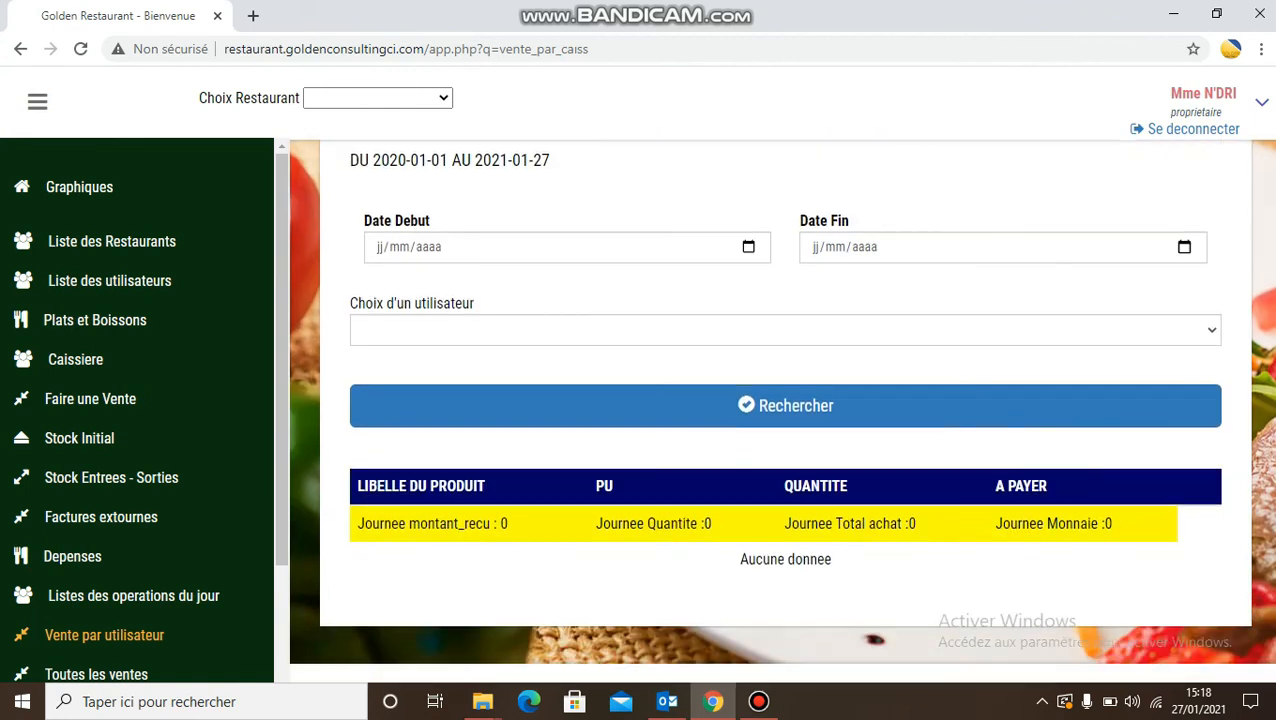
pyautogui.scroll(1, 780, 410)
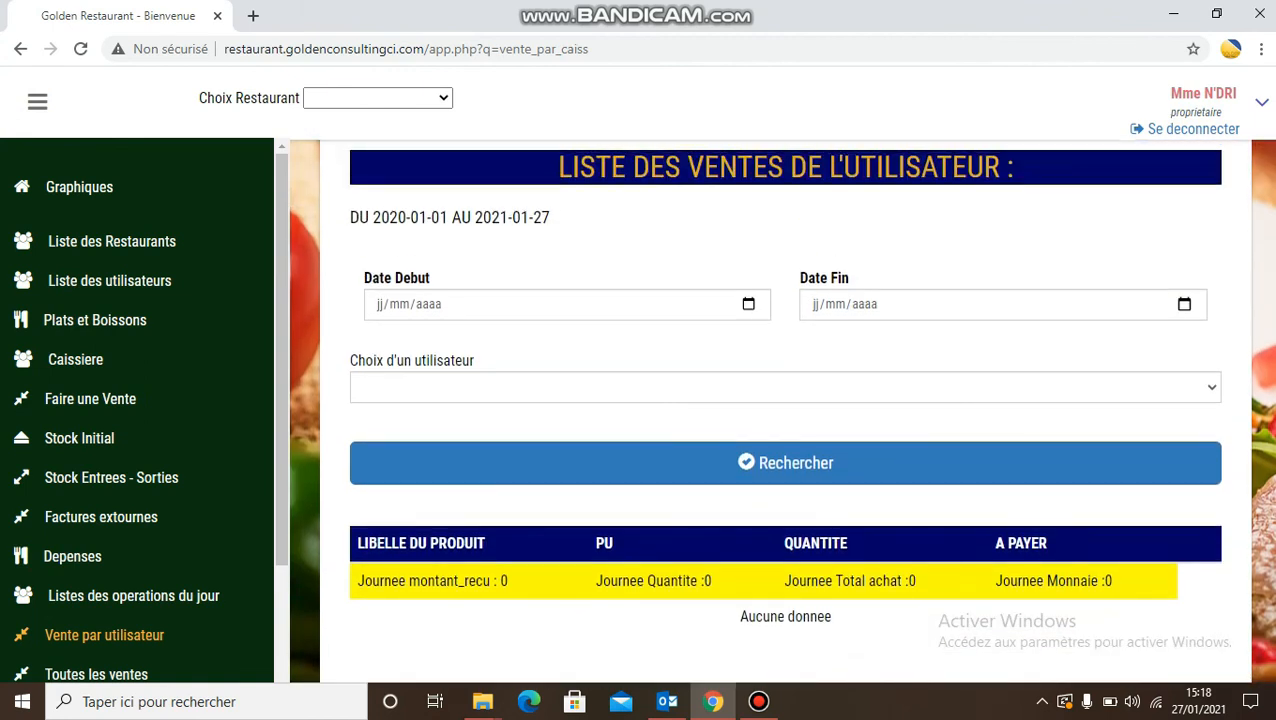
# Step: Choose the last listed user as the sales filter and show where the start date is entered, without running the search
pyautogui.click(785, 387)
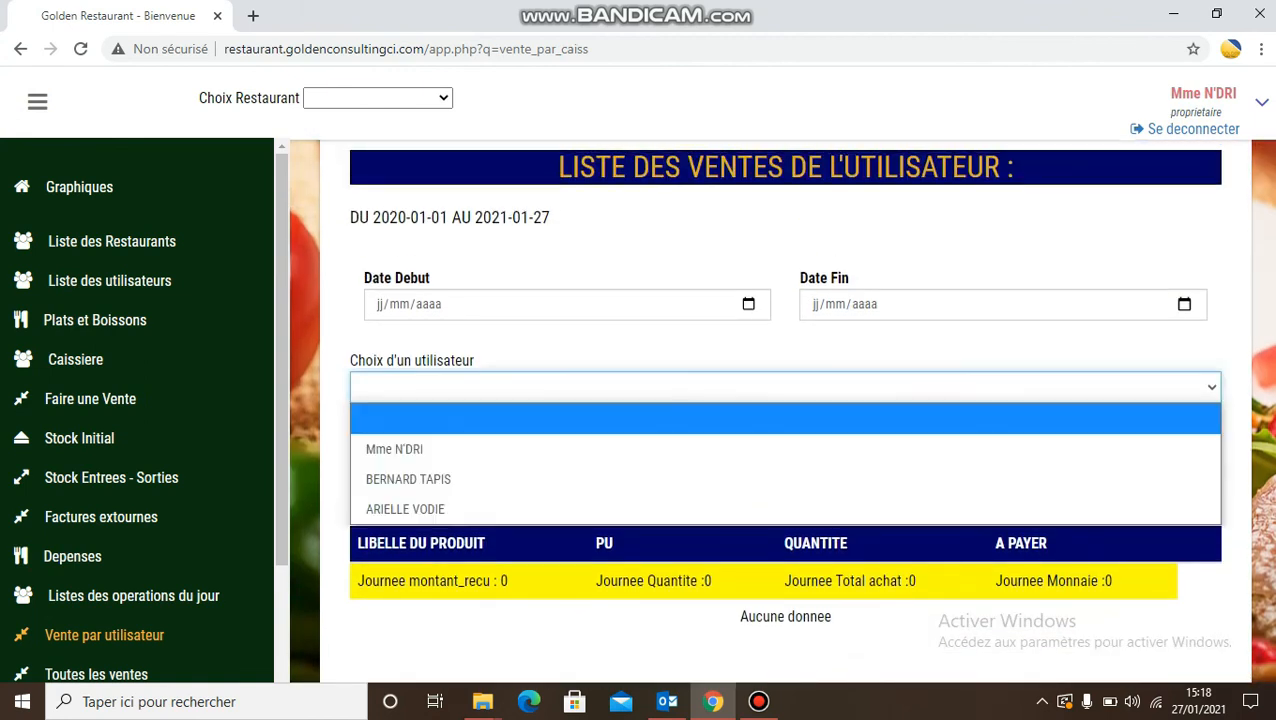
pyautogui.press('Down')
pyautogui.press('Down')
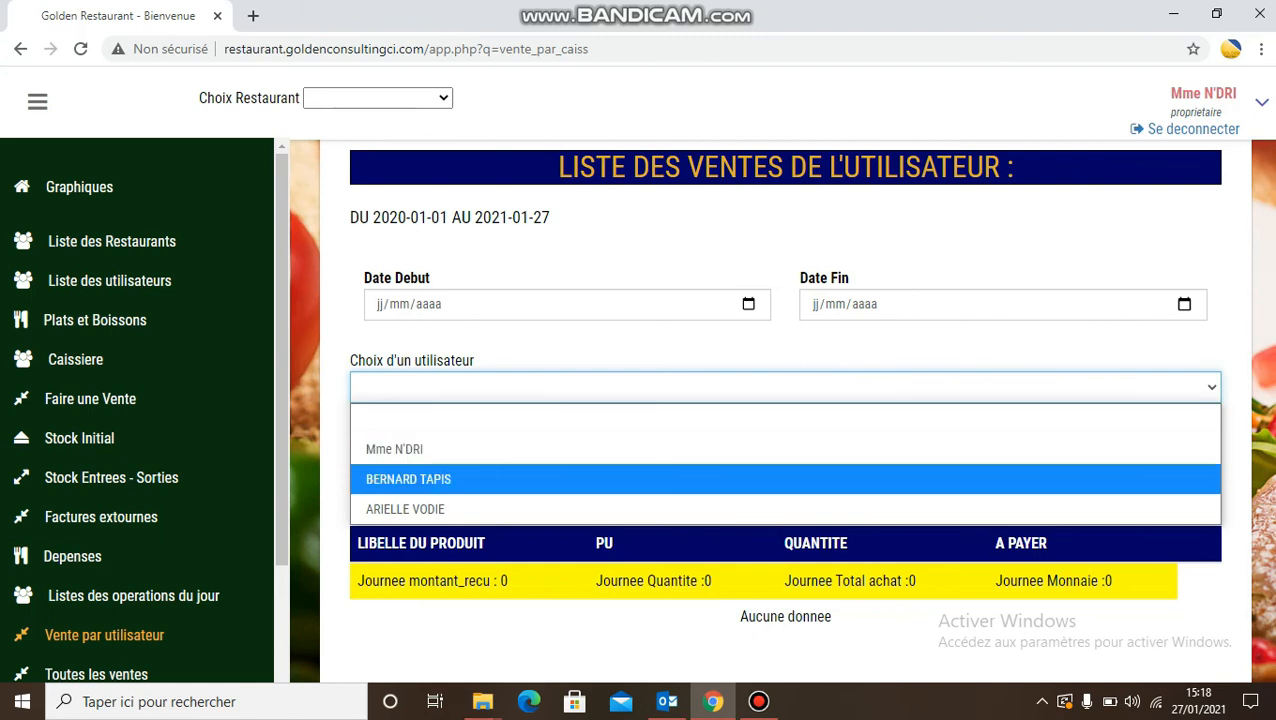
pyautogui.press('Return')
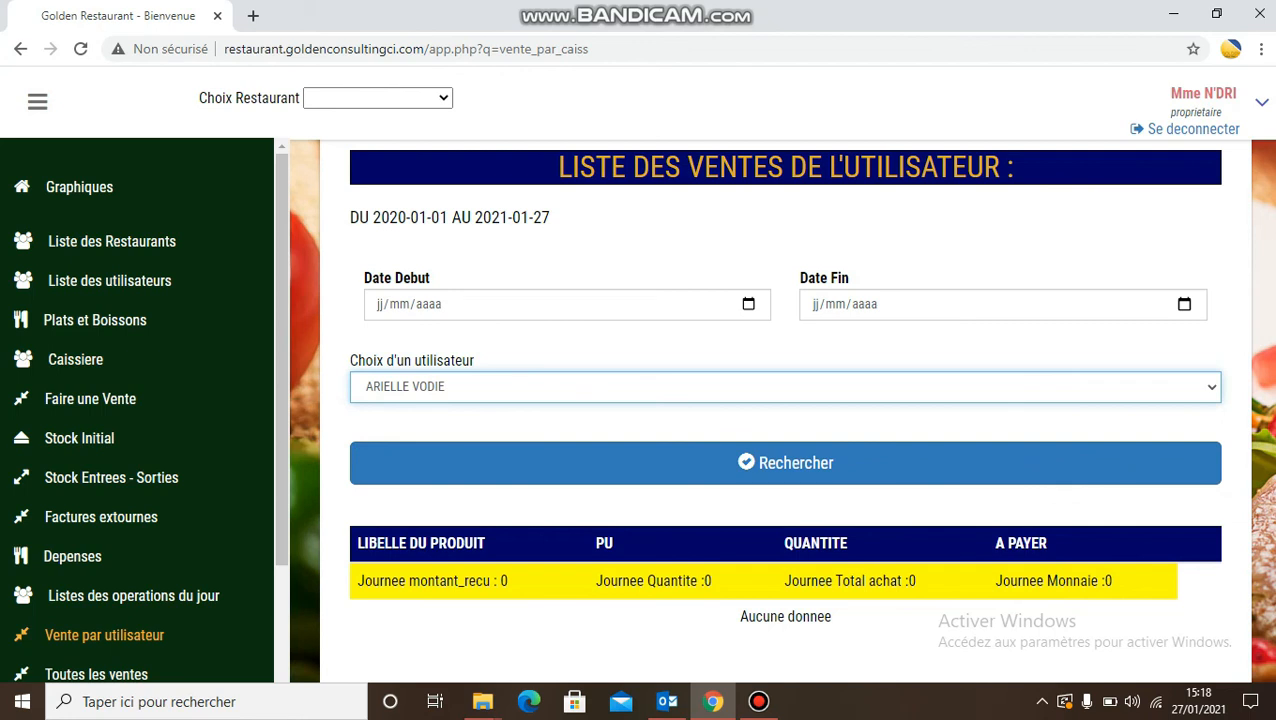
pyautogui.click(429, 304)
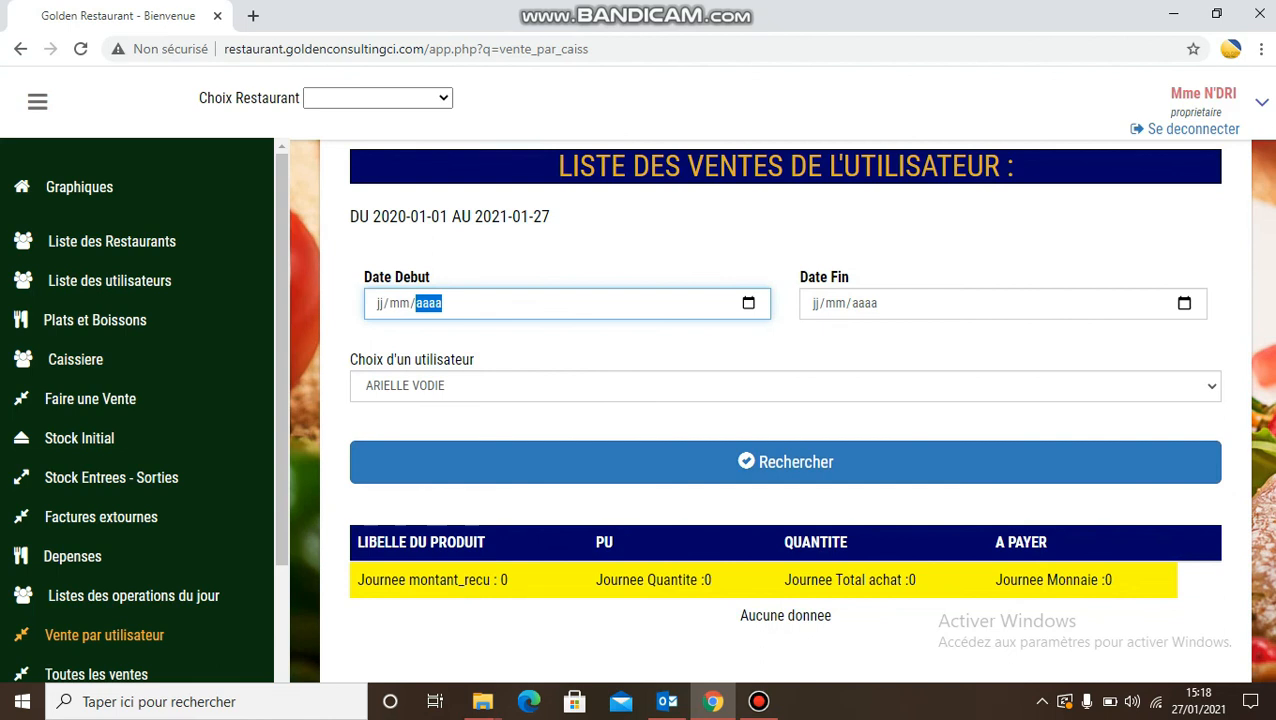
pyautogui.scroll(-1, 785, 400)
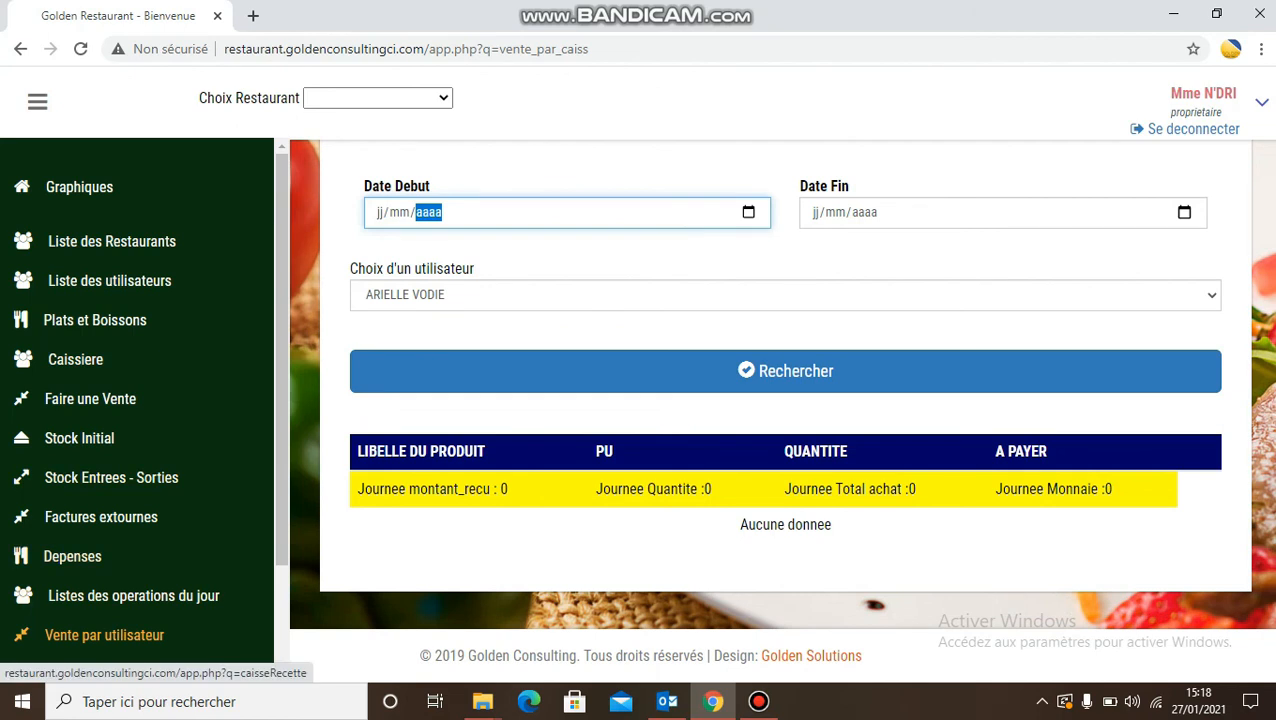
# Step: View the Toutes les ventes page listing the restaurant's sales by cashier
pyautogui.scroll(-2, 72, 556)
pyautogui.click(96, 487)
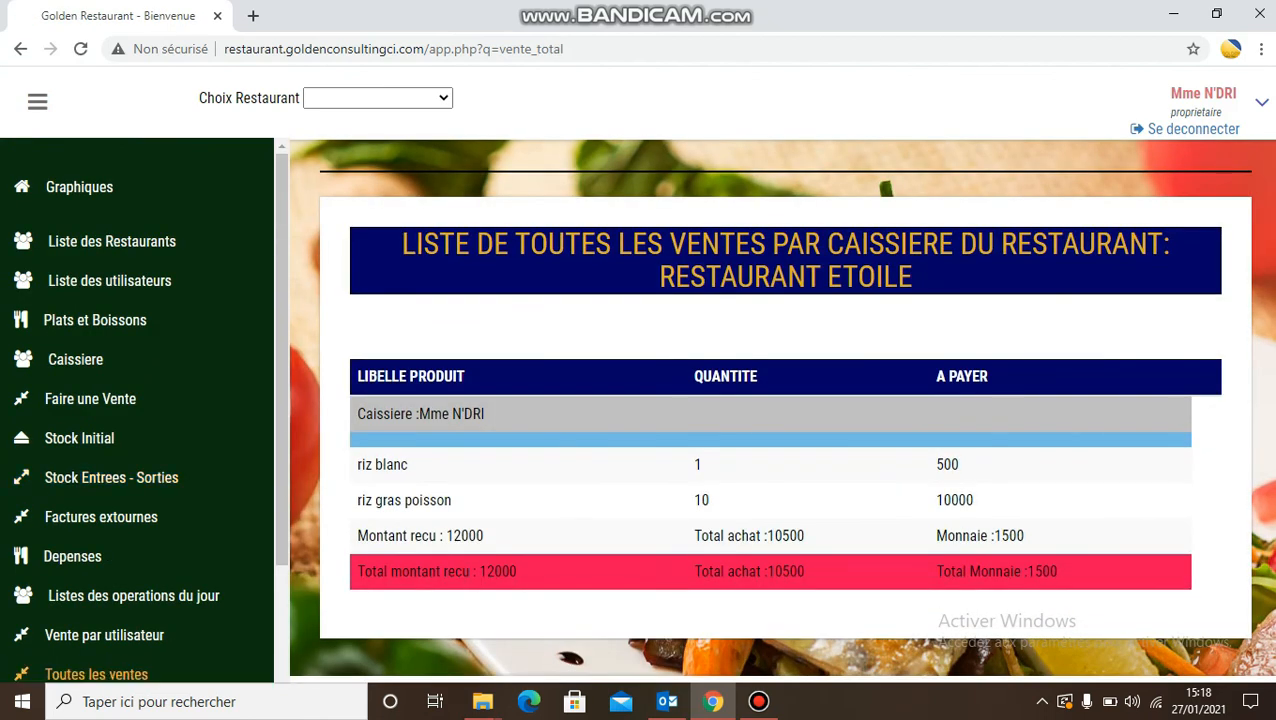
pyautogui.scroll(-1, 780, 406)
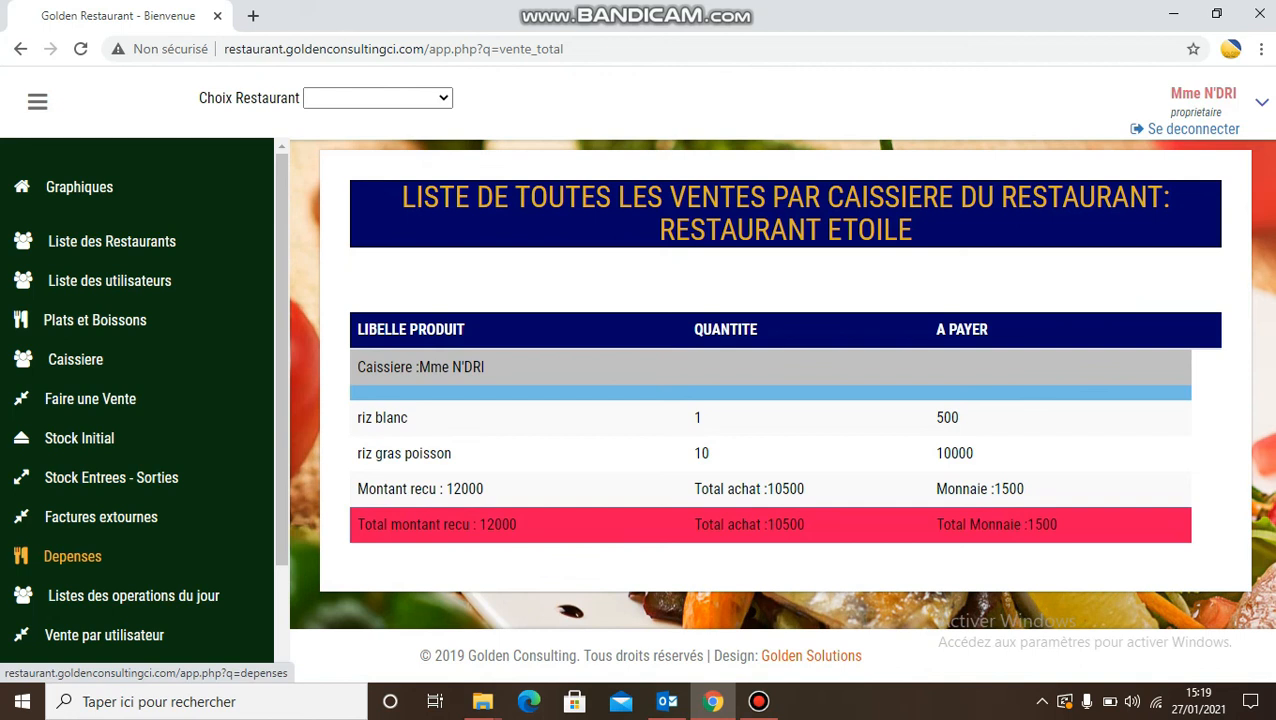
# Step: Open the Depenses page for the restaurant
pyautogui.click(72, 556)
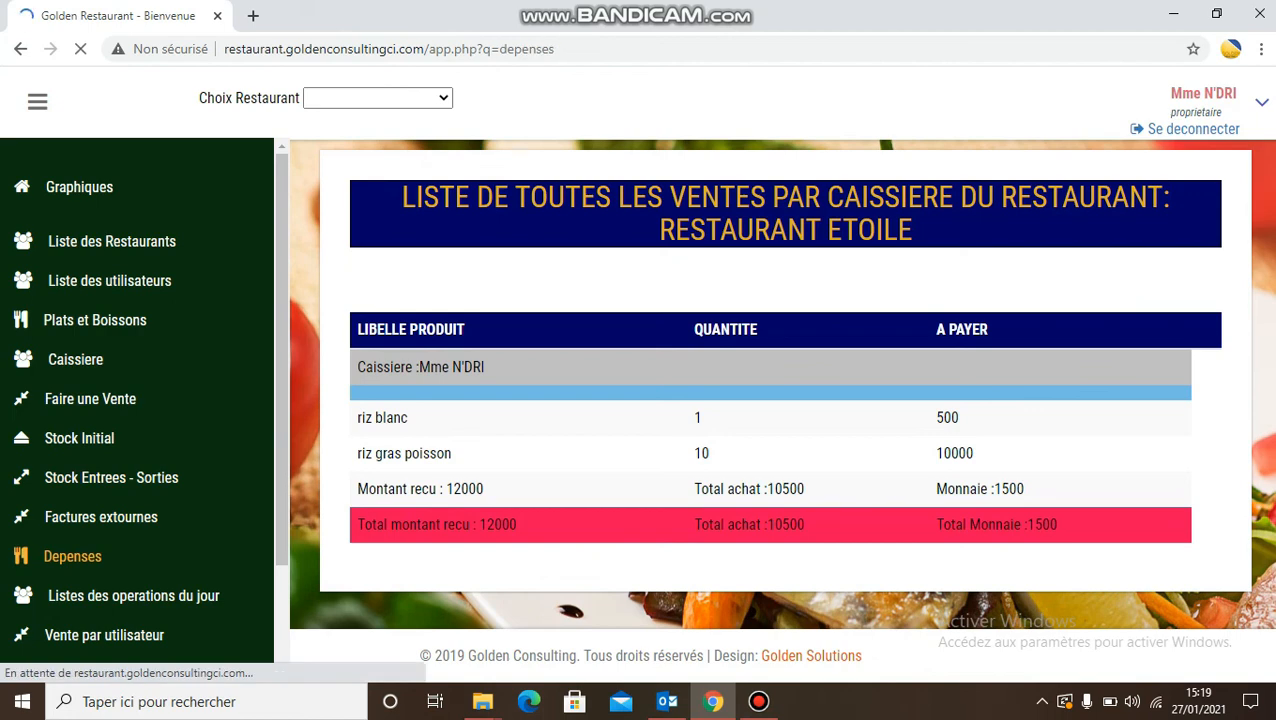